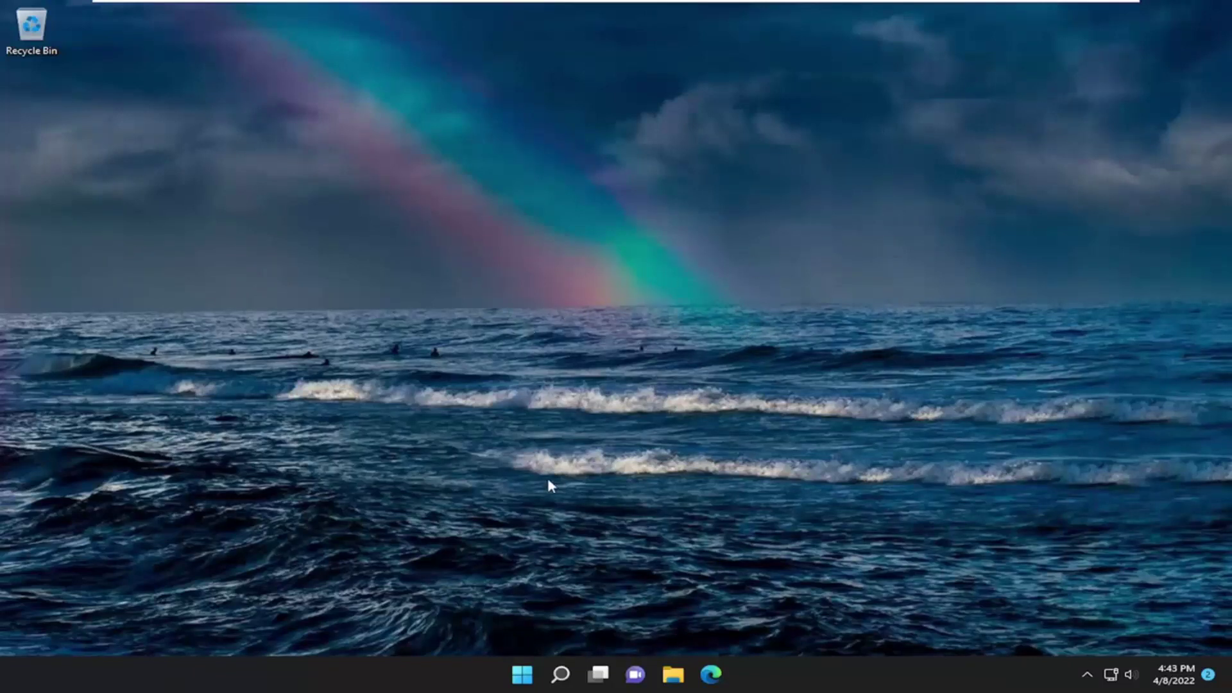
Search Windows for 'privacy' and open the Privacy settings best match.
click(560, 674)
text(p)
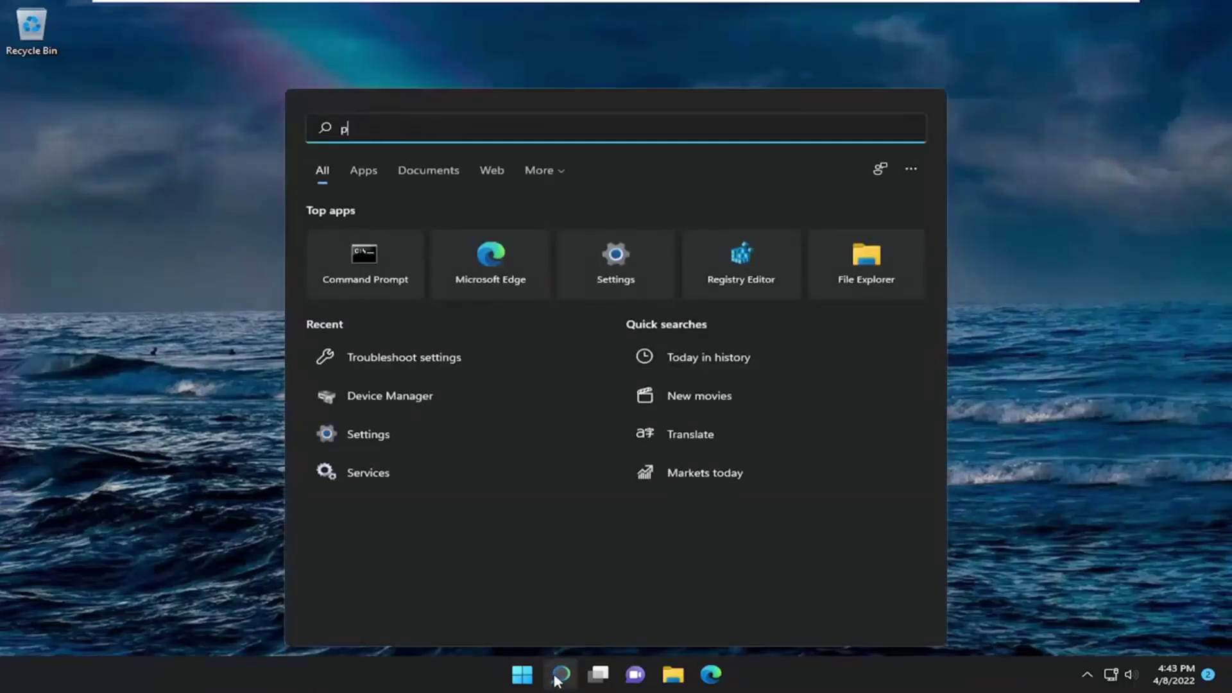
text(rivacy)
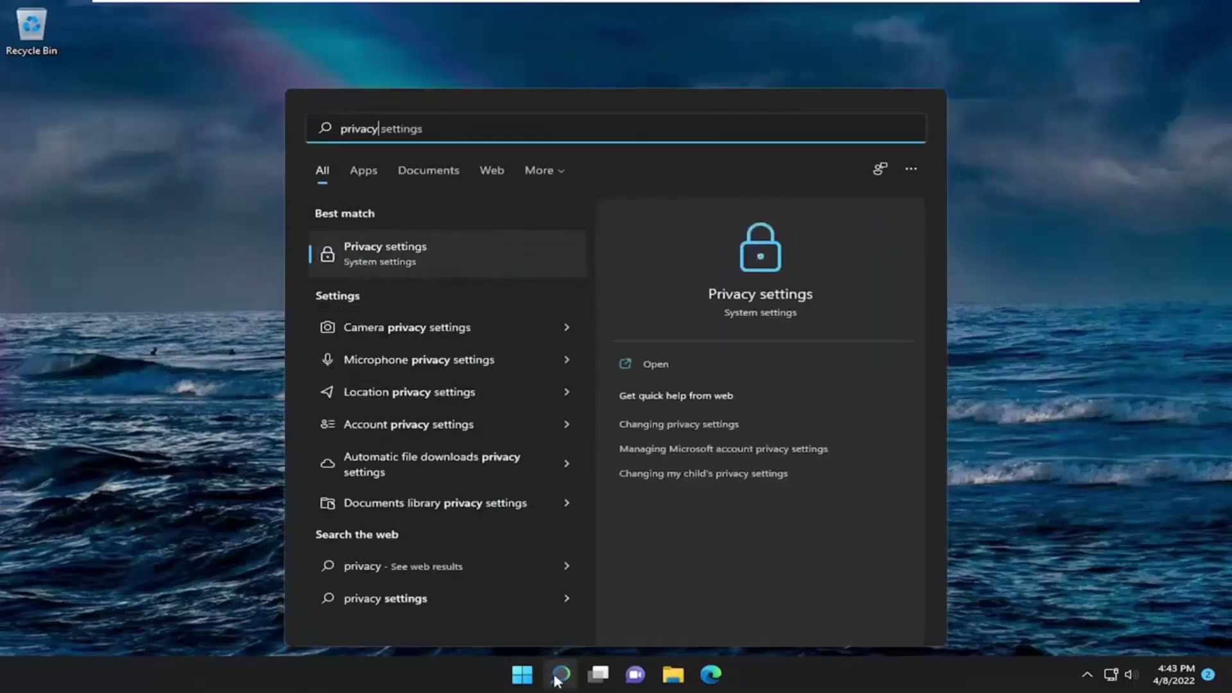
click(420, 251)
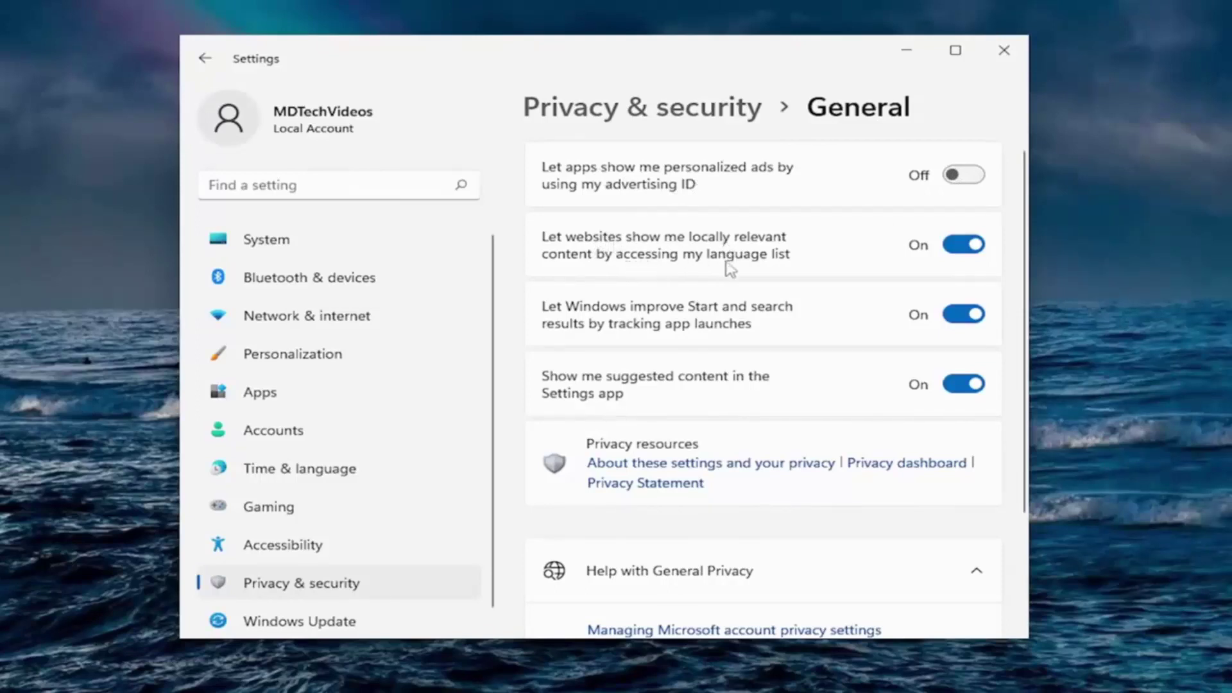
Switch off the language-list website content, app-launch tracking and suggested content toggles on the General page.
click(962, 251)
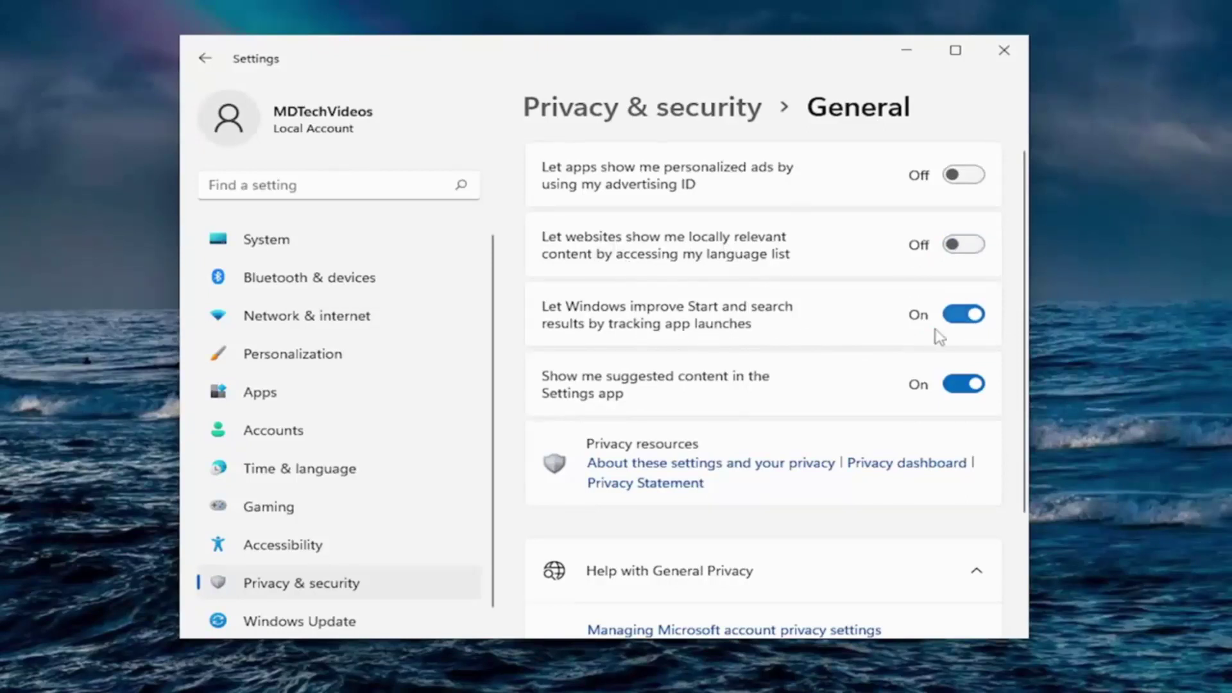
click(976, 318)
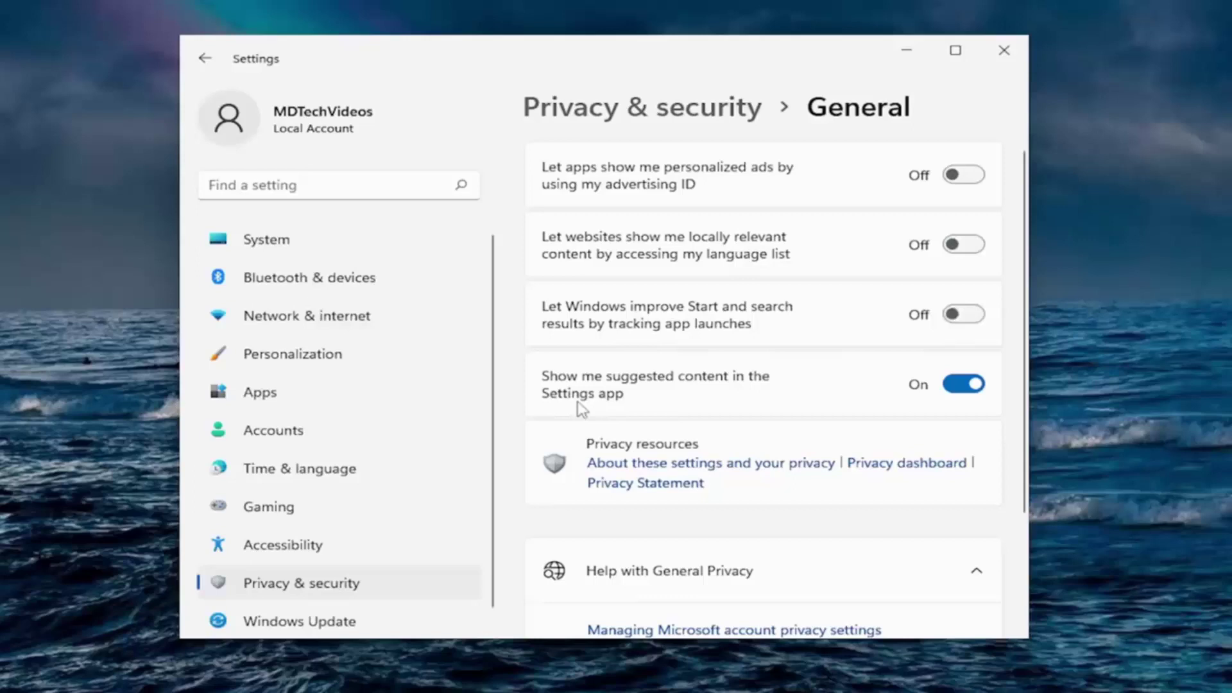
click(962, 386)
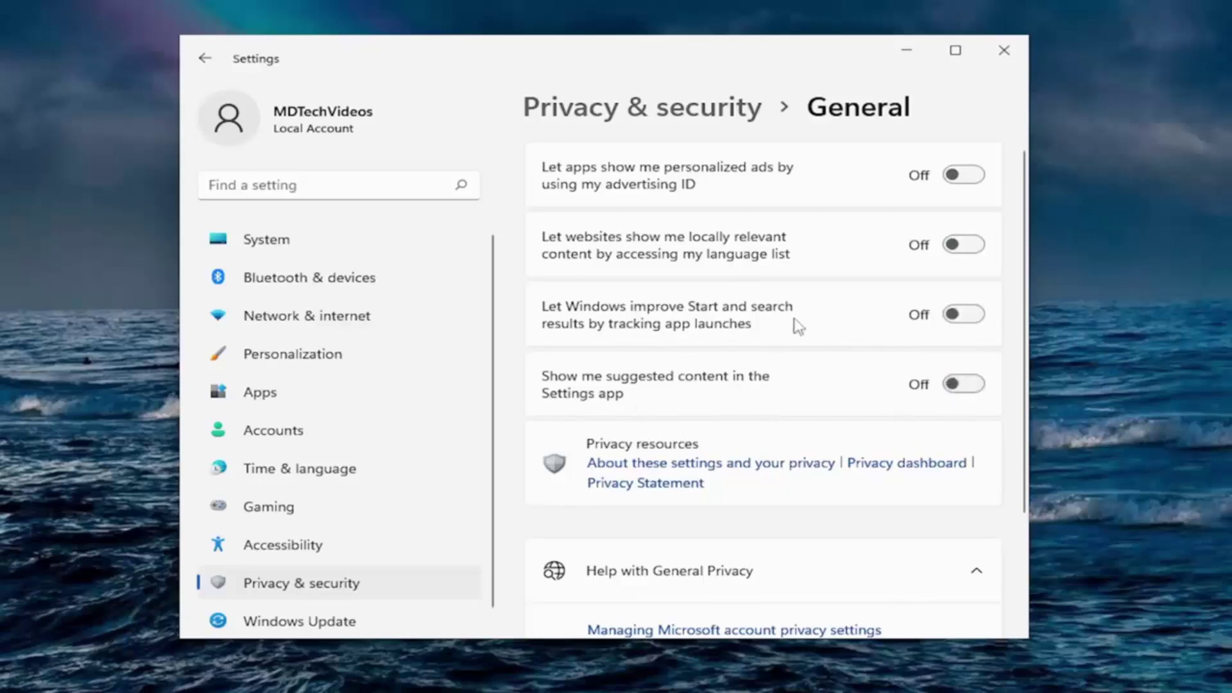
scroll(795, 326, down, 2)
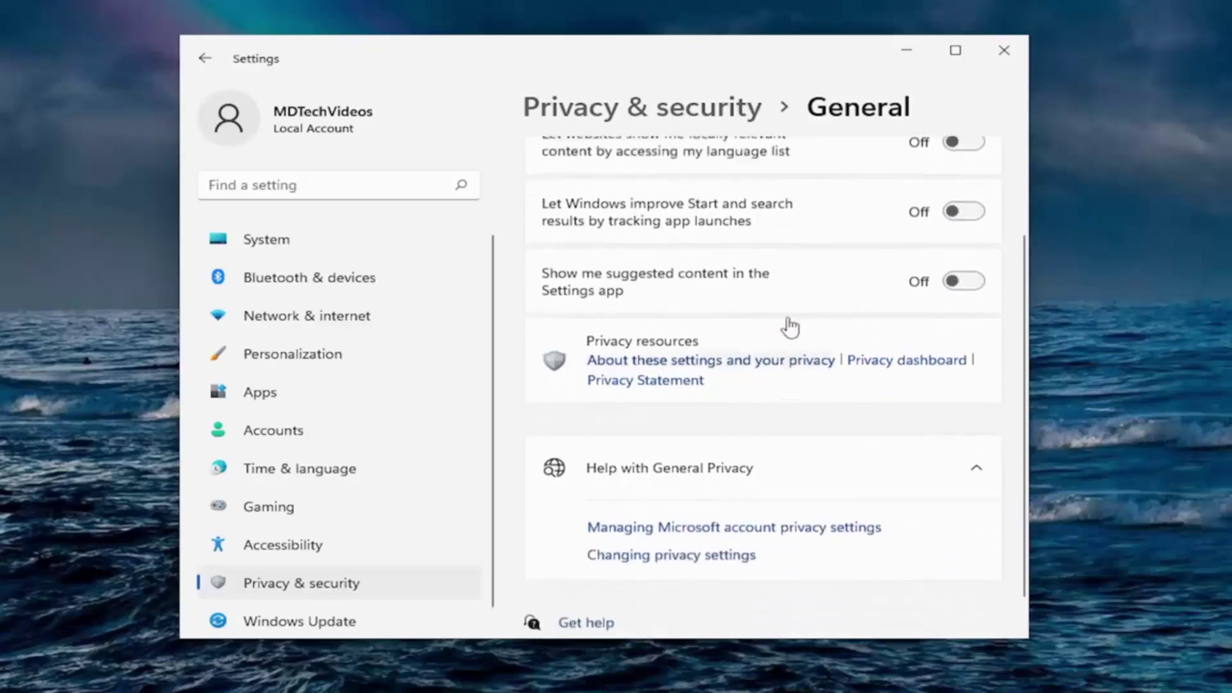
scroll(790, 326, up, 2)
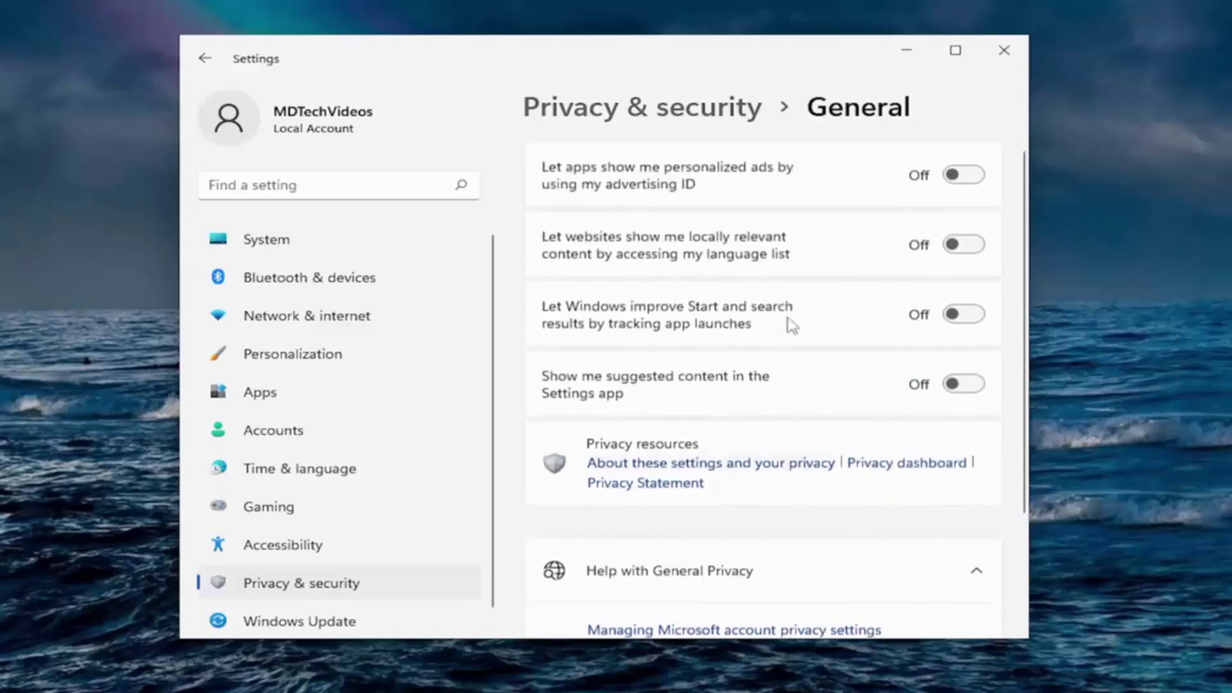
Return to Privacy & security and open the Find my device page.
click(276, 585)
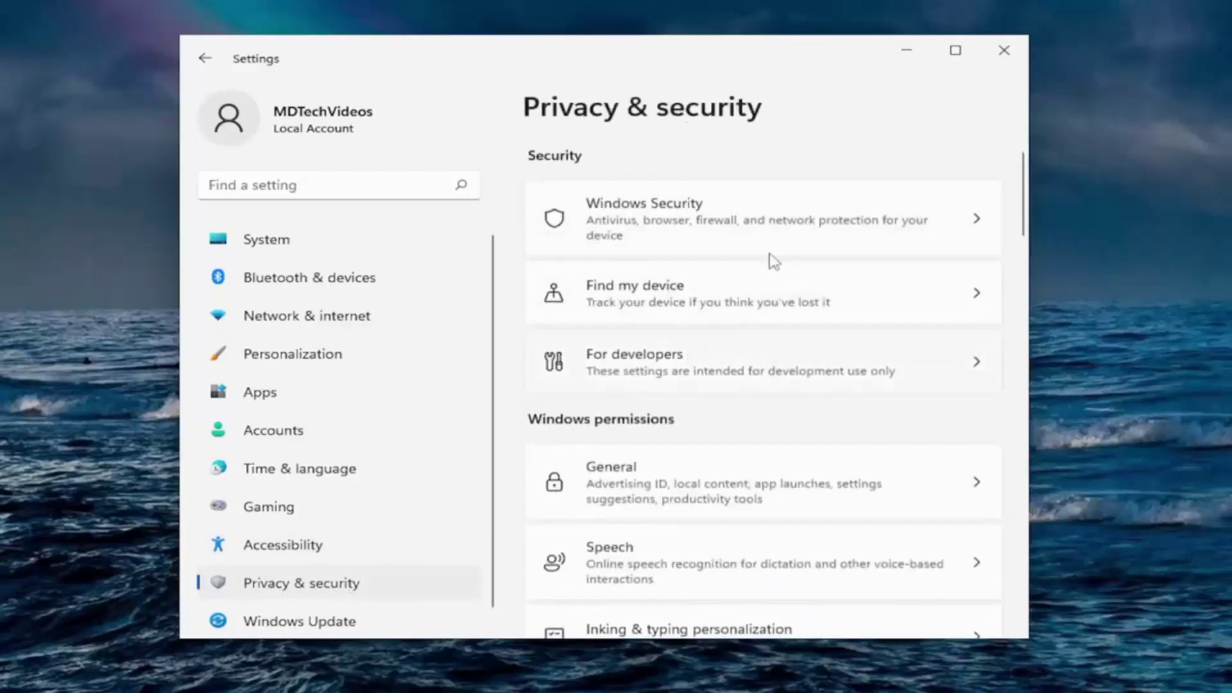
scroll(758, 446, down, 2)
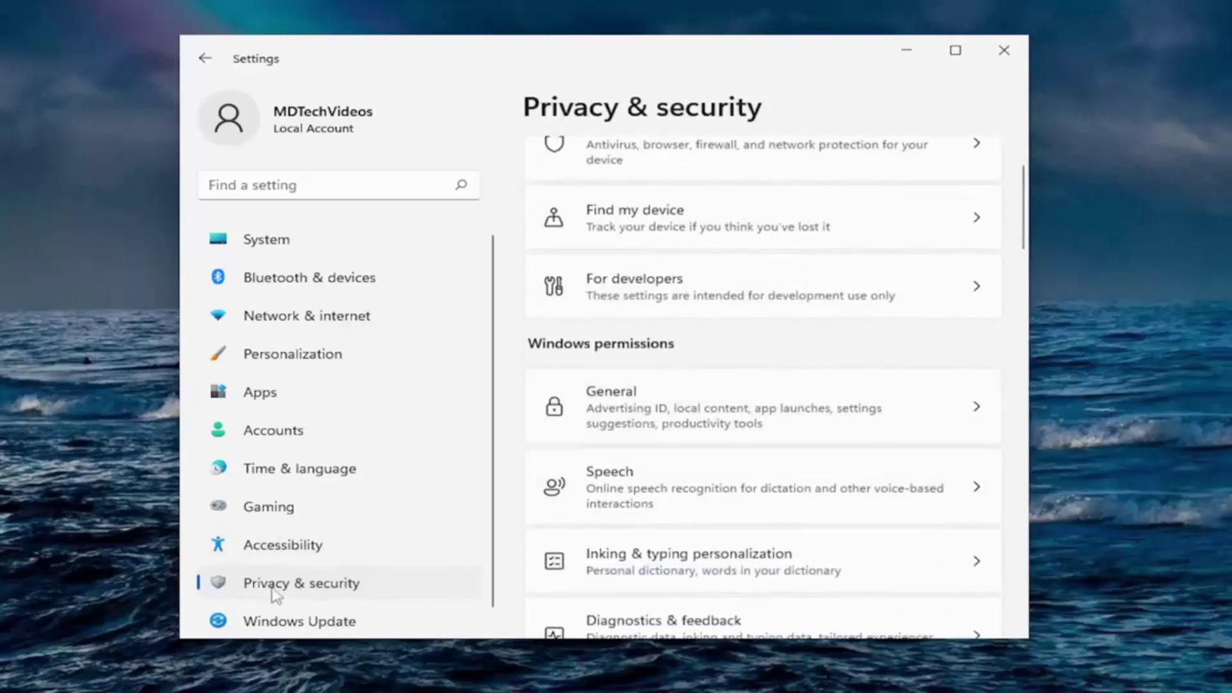
scroll(768, 425, up, 2)
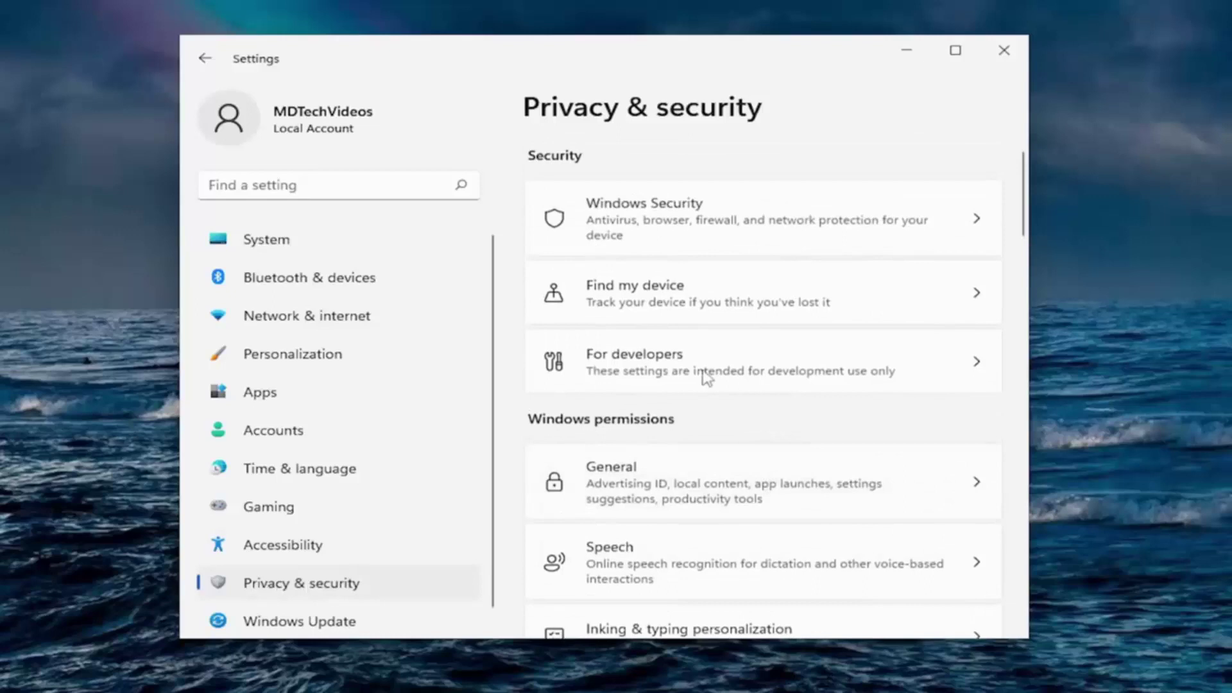
click(686, 301)
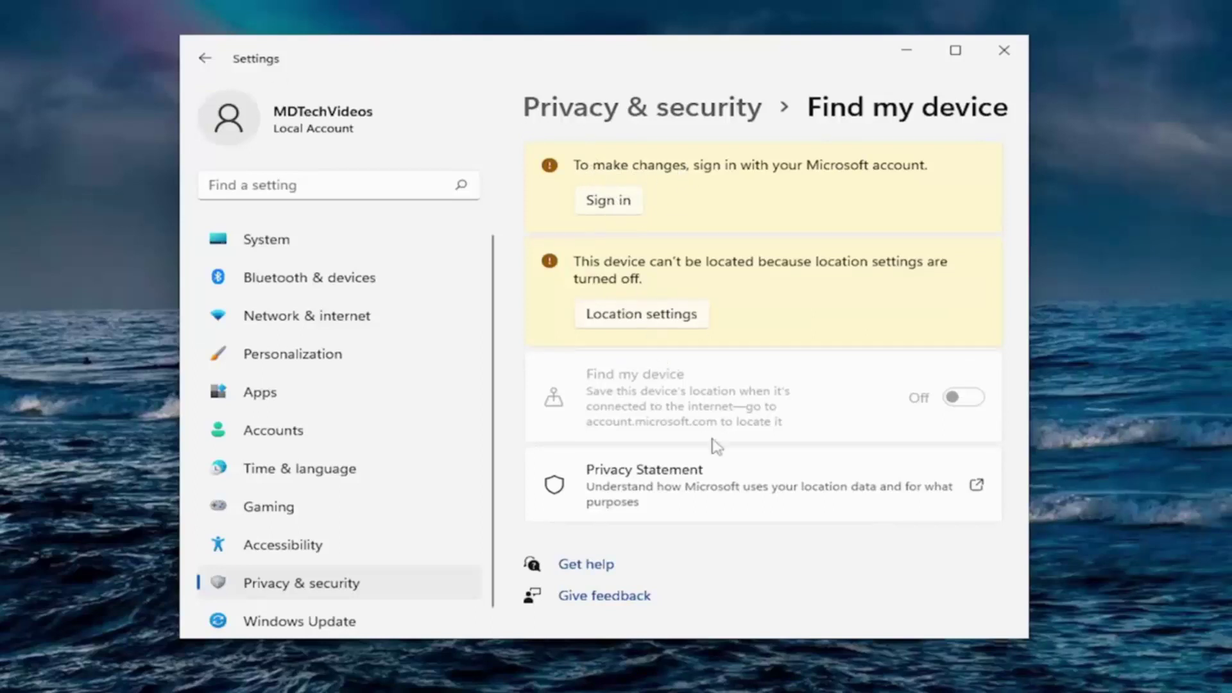
Go back and check that the General privacy options are all off.
click(203, 59)
scroll(684, 406, down, 2)
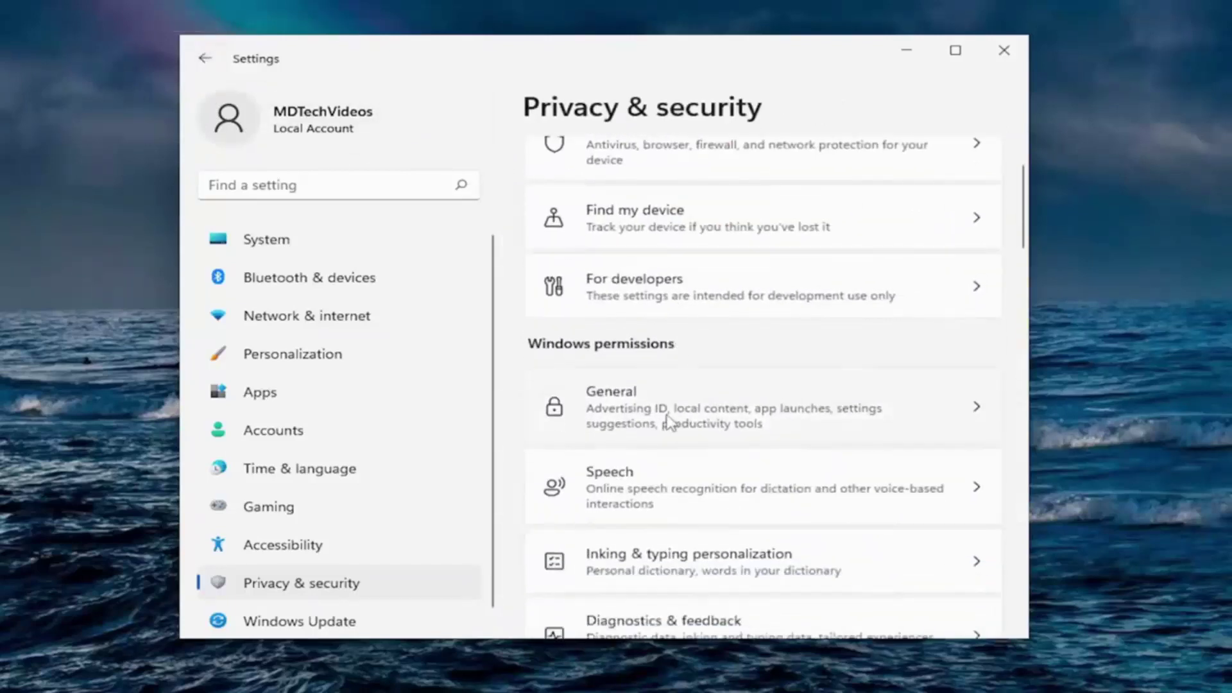
click(675, 331)
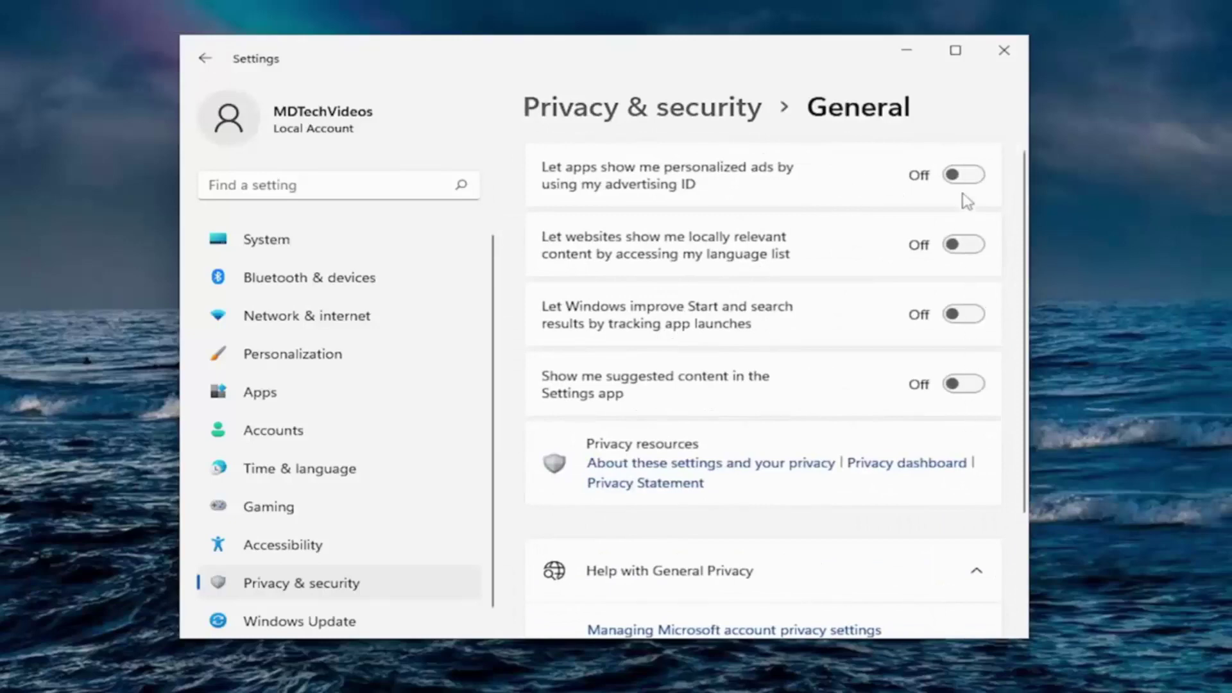
Confirm online speech recognition is Off on the Speech page, then return to the overview.
click(205, 59)
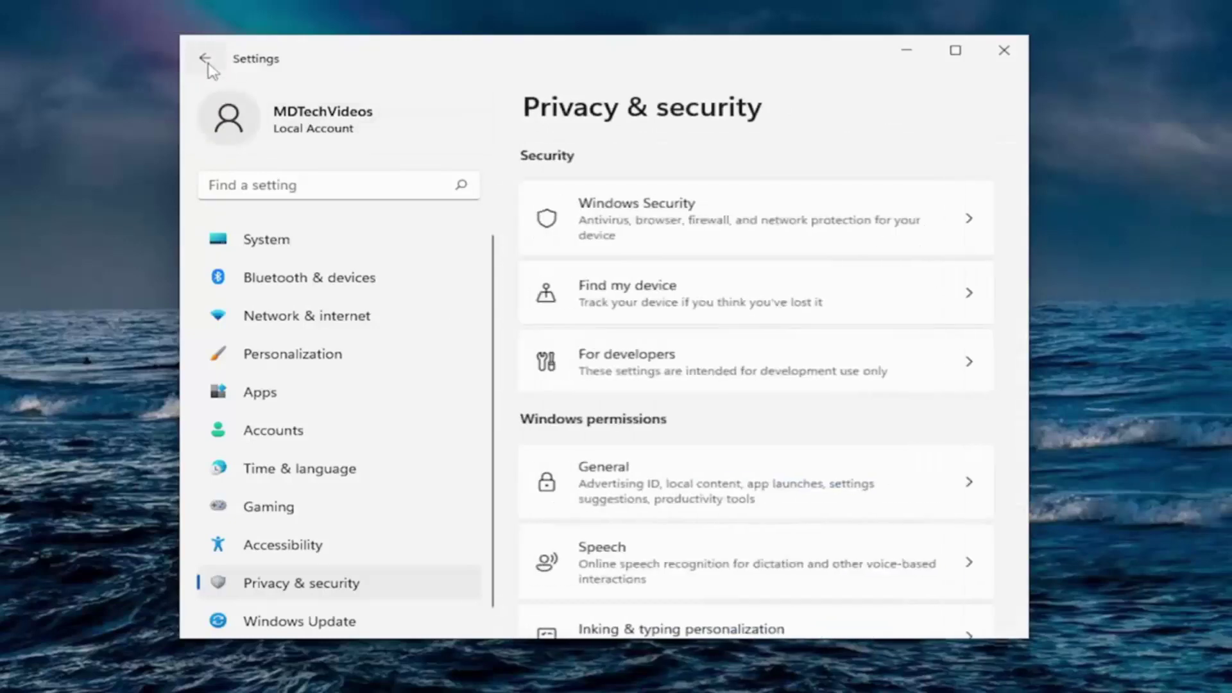
scroll(759, 425, down, 3)
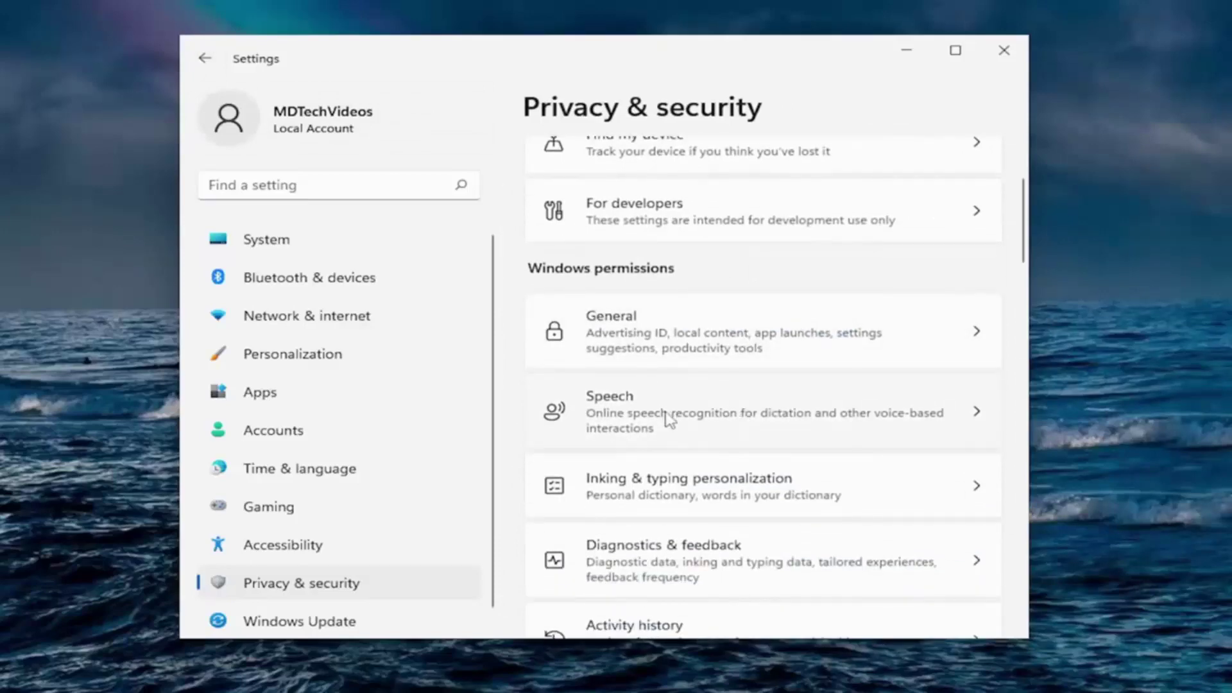
click(669, 418)
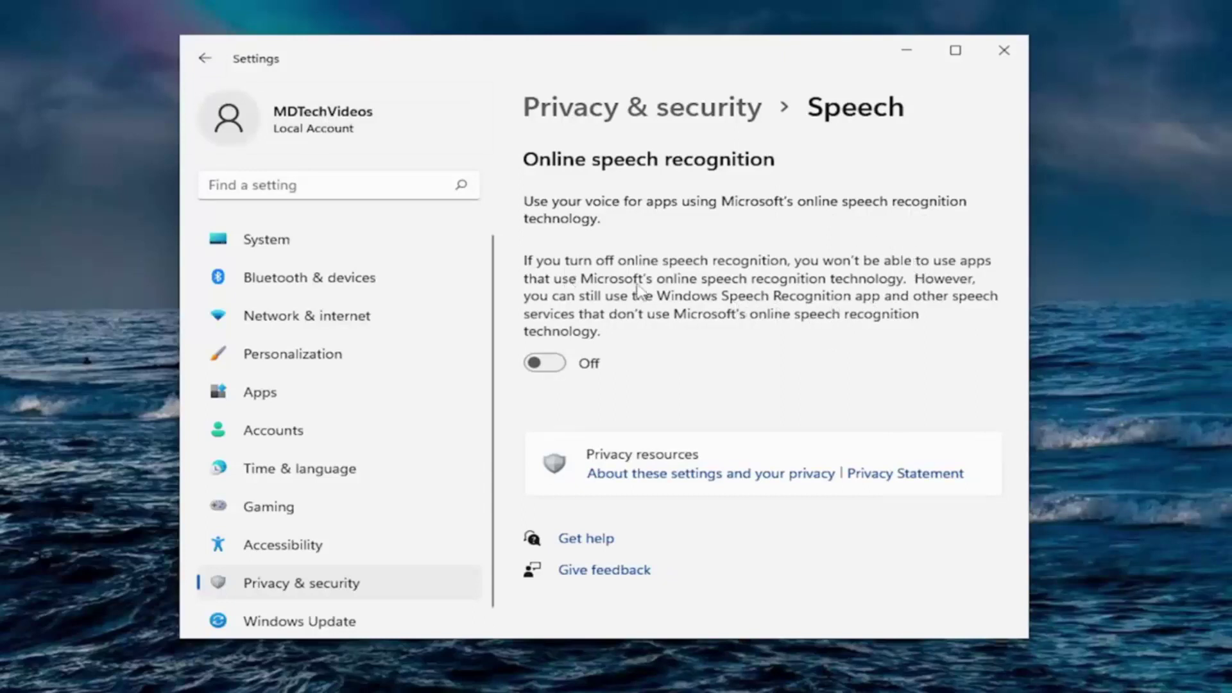
click(205, 58)
scroll(802, 452, down, 3)
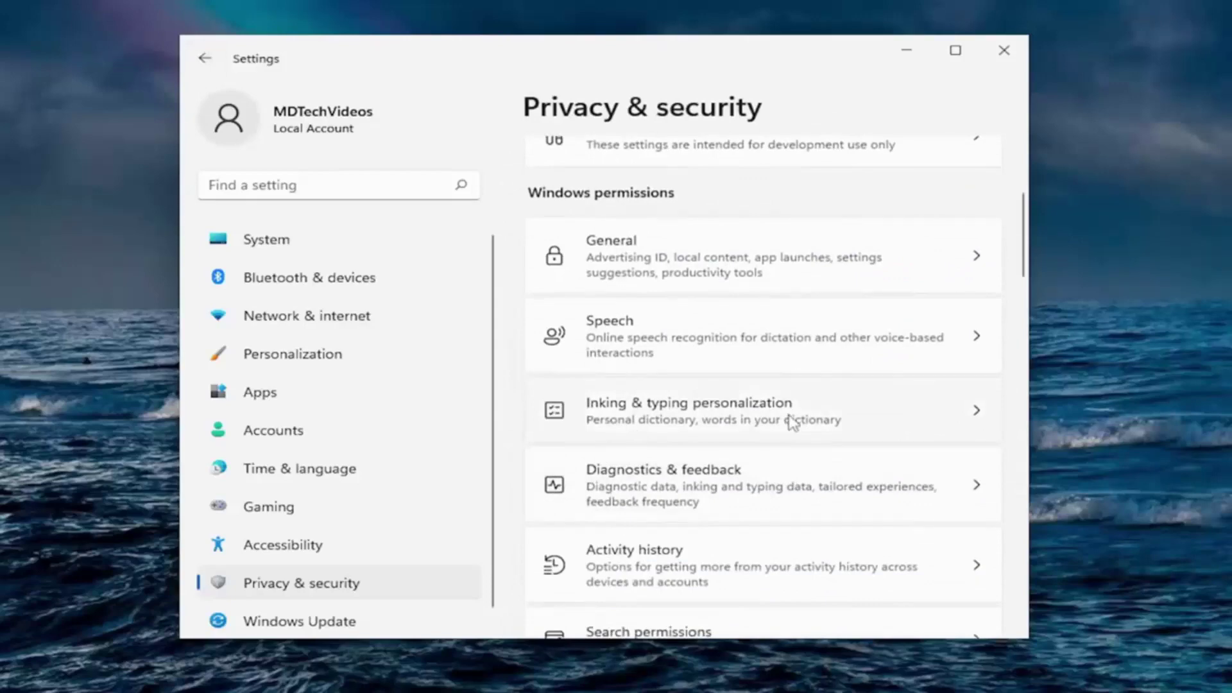
click(770, 420)
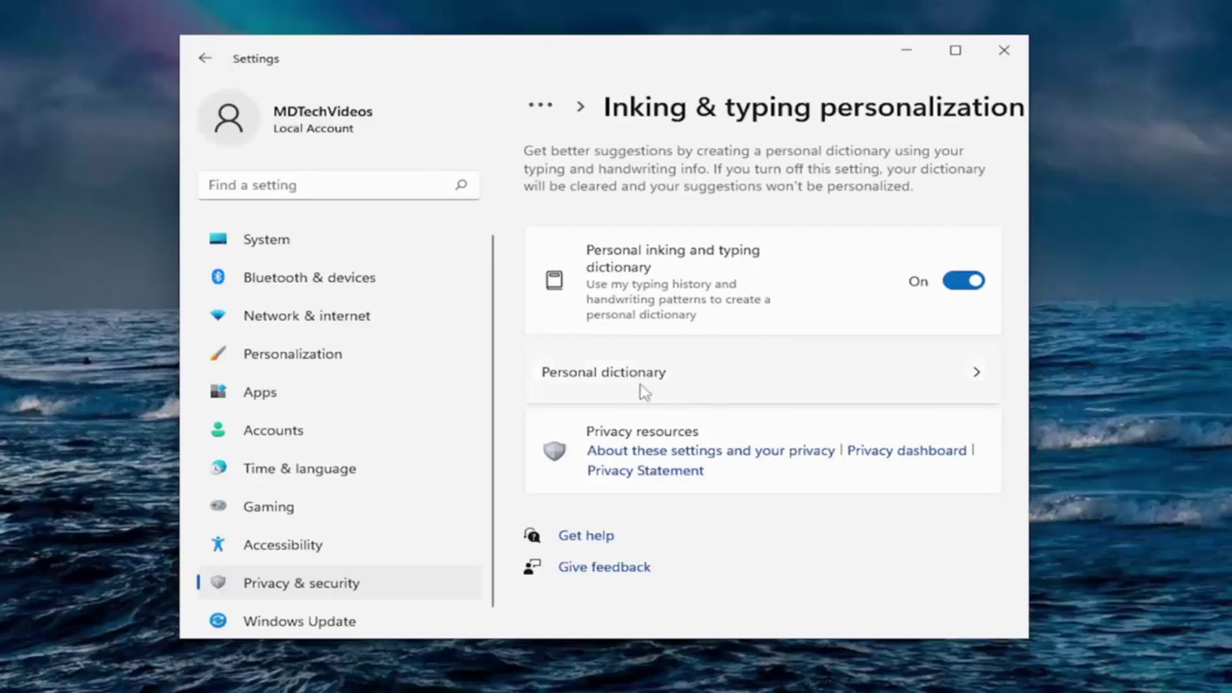
click(606, 381)
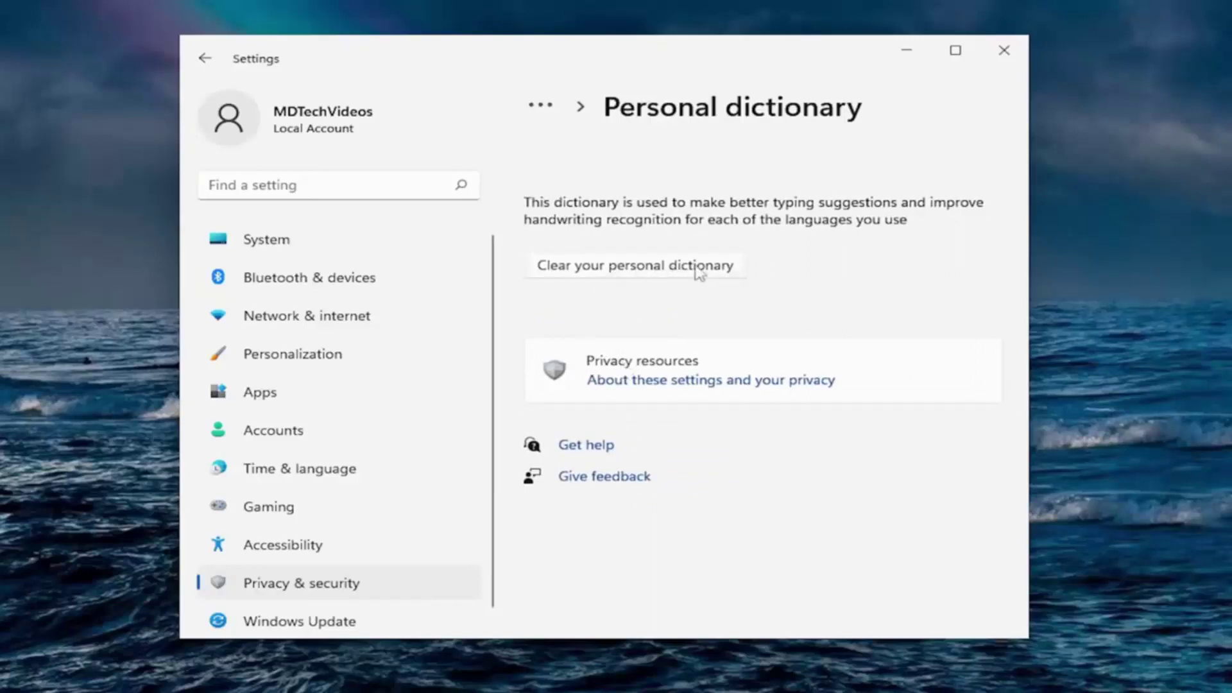
click(205, 59)
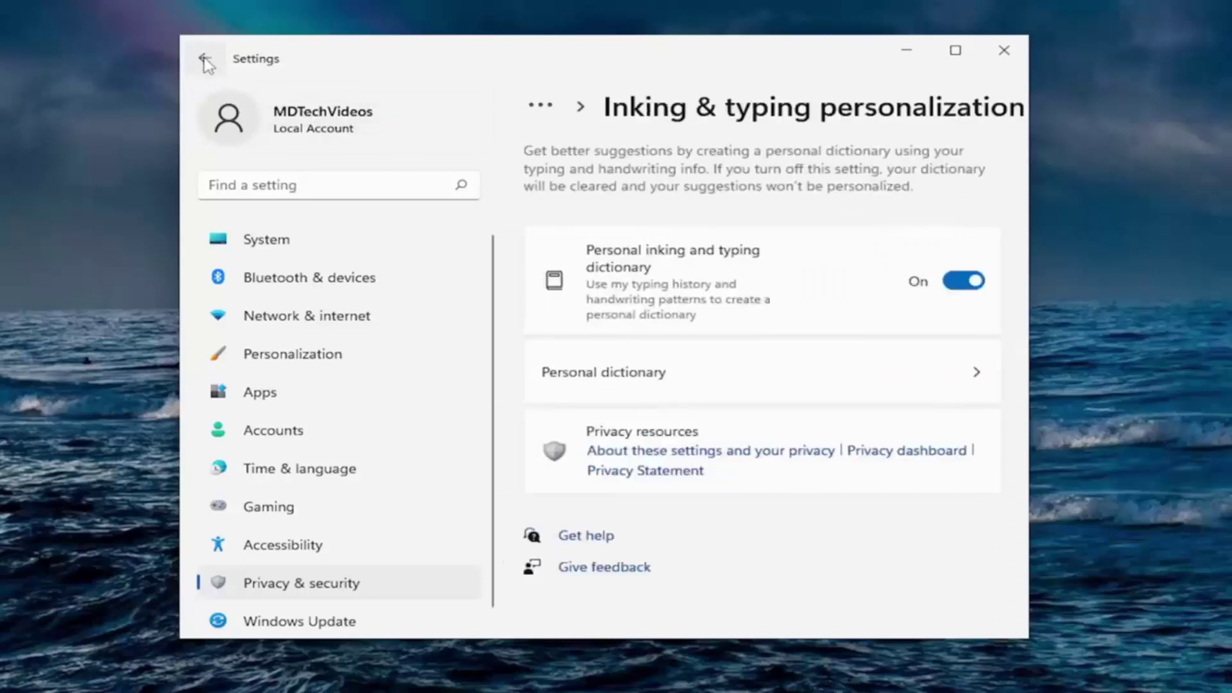
click(205, 58)
scroll(779, 442, down, 5)
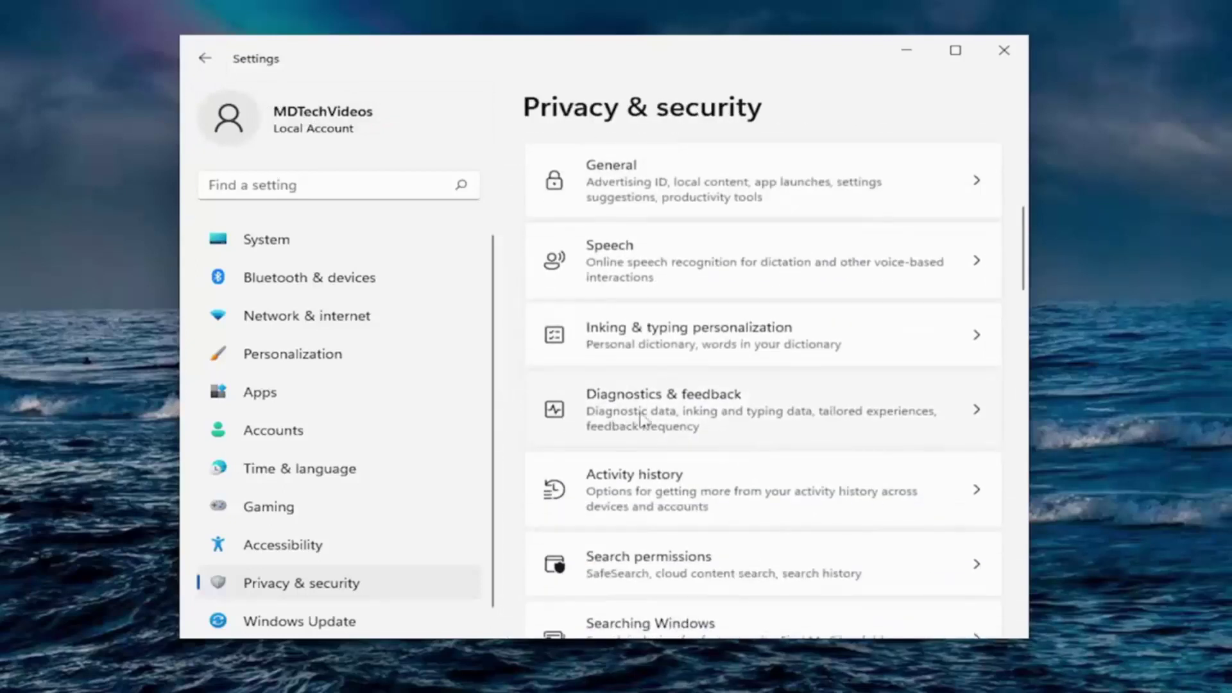
Open Diagnostics & feedback and review the Diagnostic data and inking and typing sections.
click(642, 420)
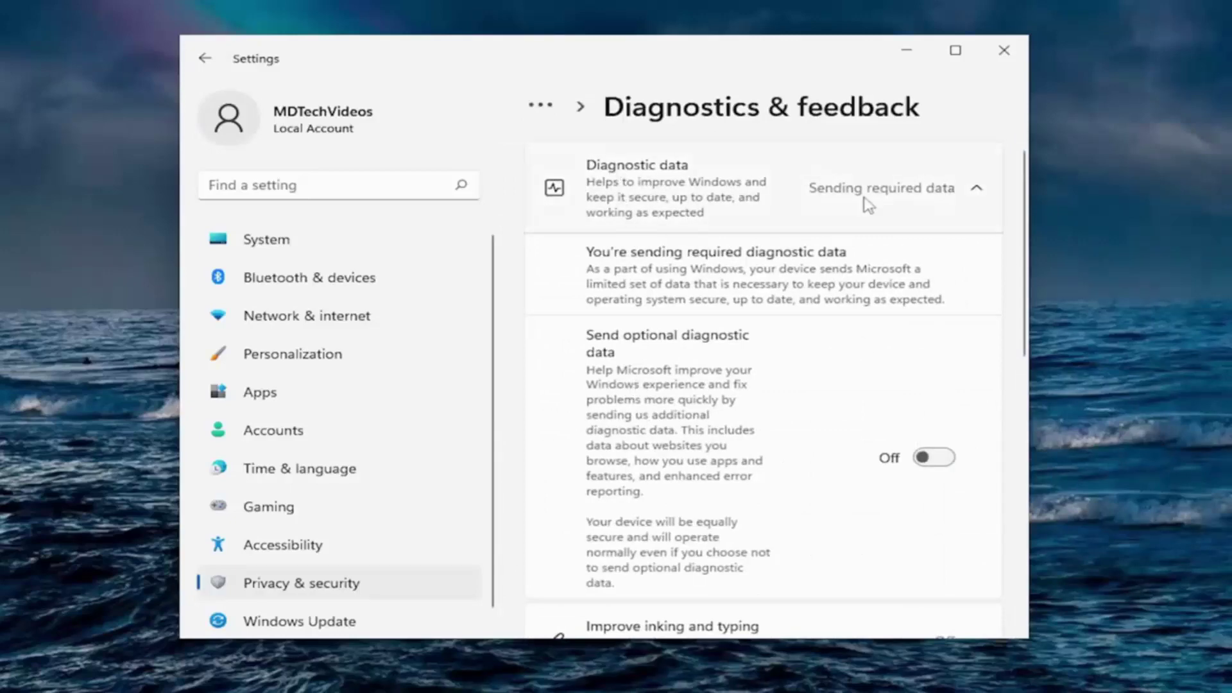
click(914, 188)
click(915, 188)
scroll(883, 340, down, 1)
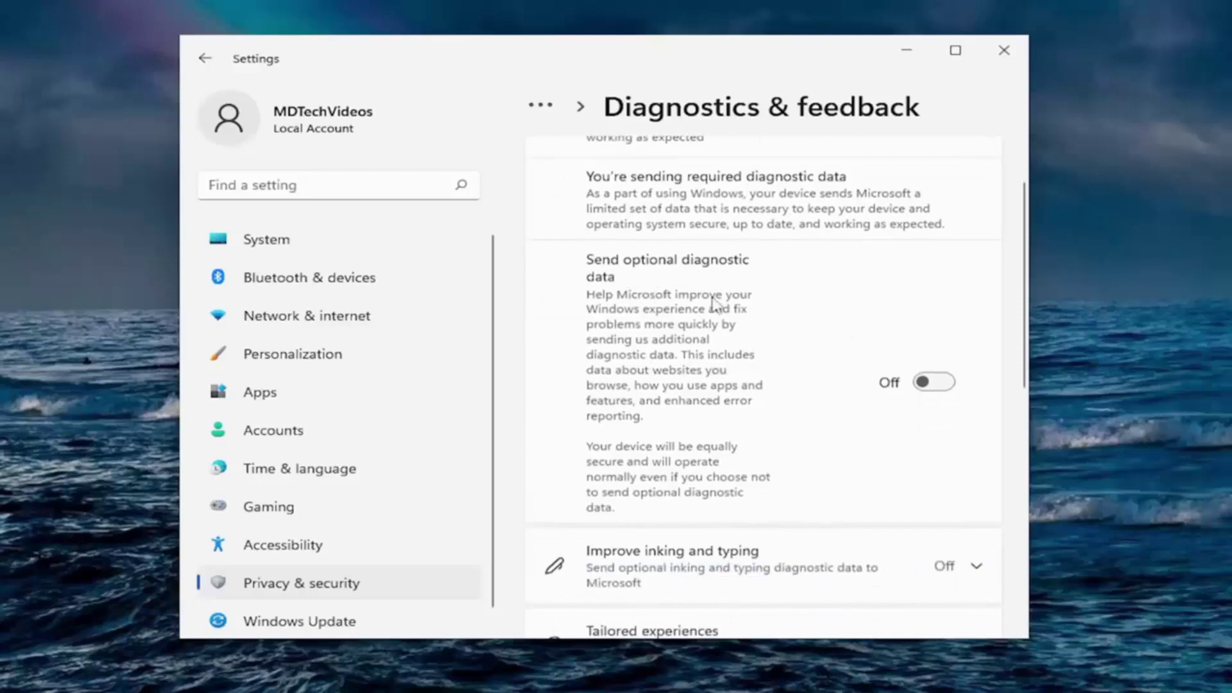
scroll(885, 363, down, 3)
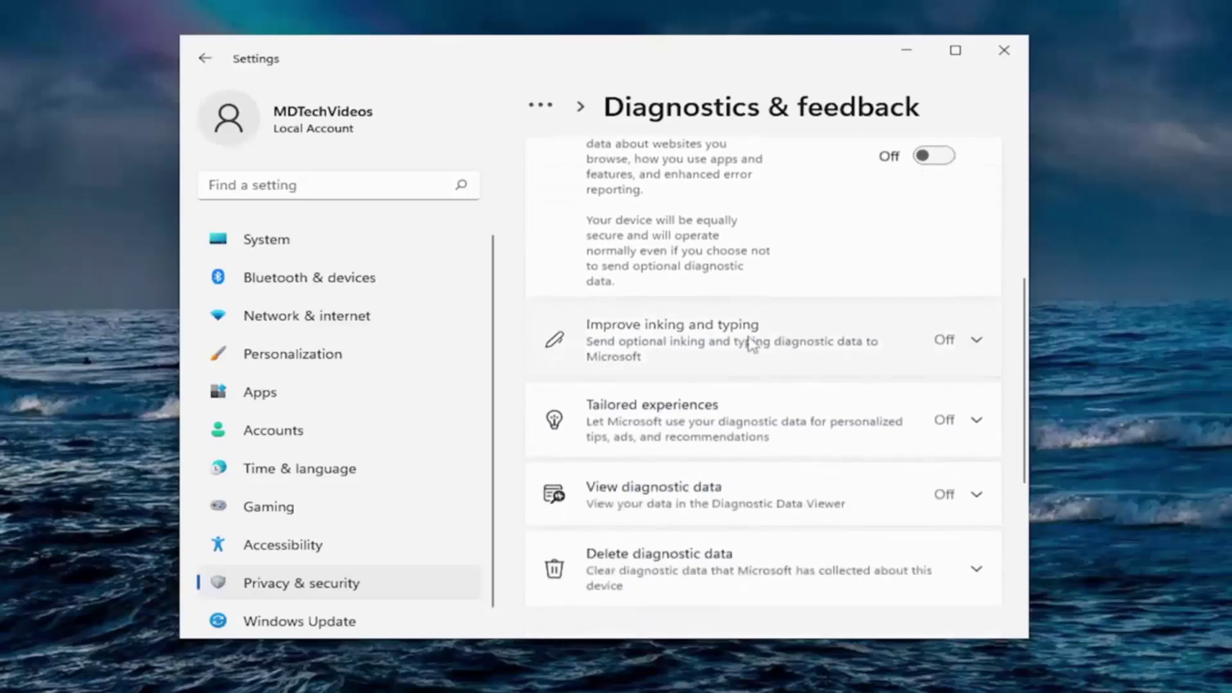
click(750, 344)
click(874, 351)
Set Feedback frequency to Never.
scroll(790, 368, down, 1)
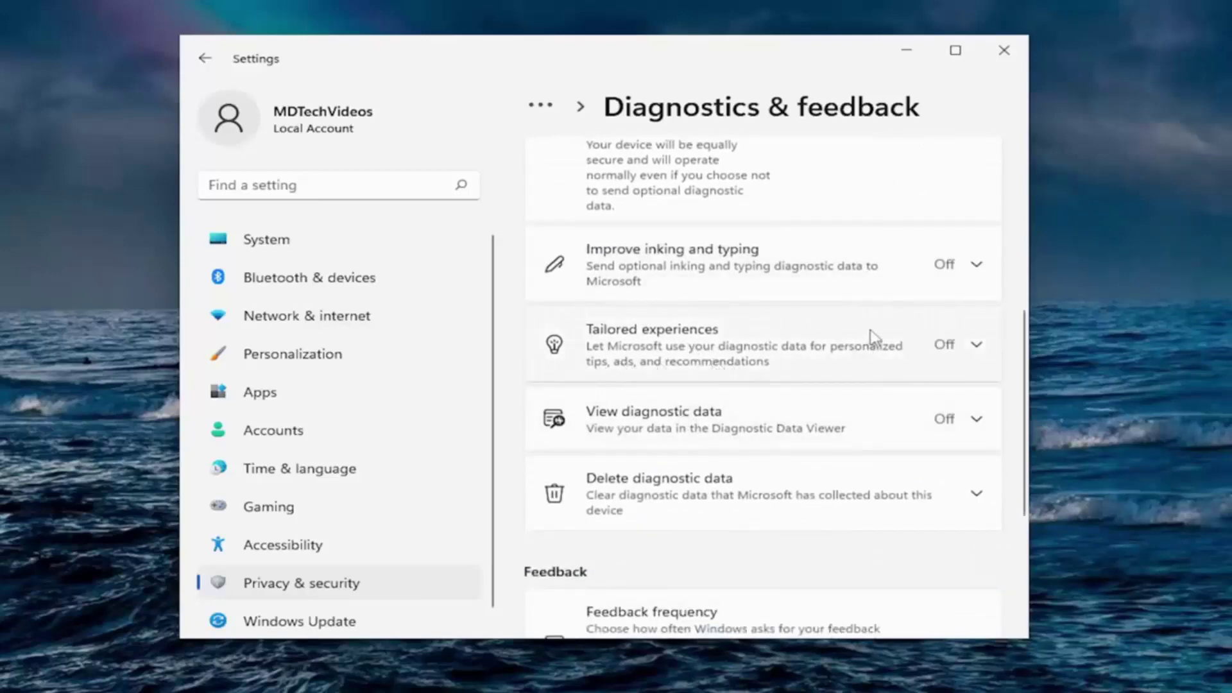
scroll(899, 404, down, 1)
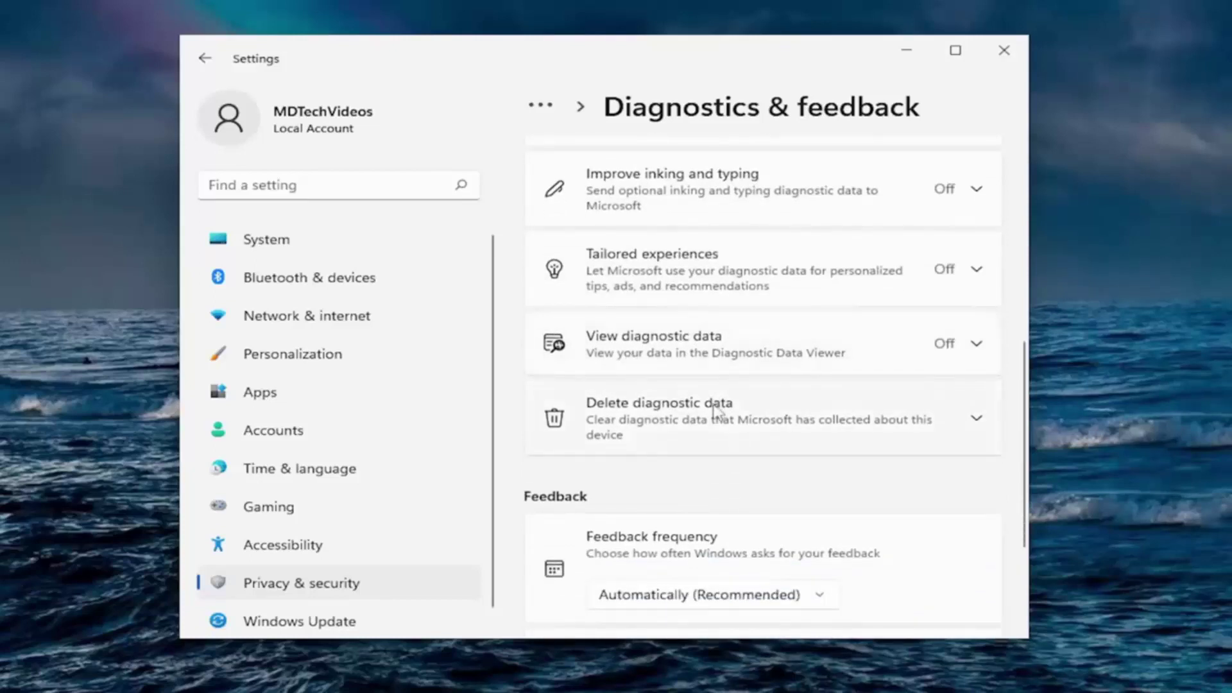
scroll(706, 411, down, 1)
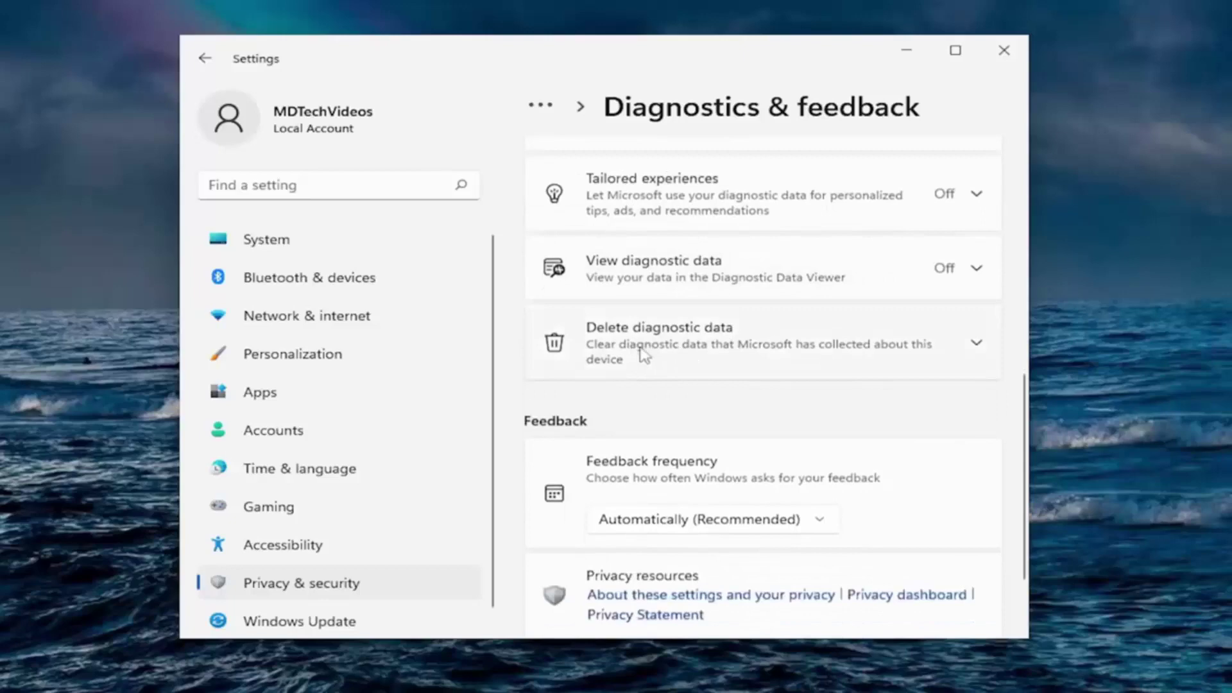
scroll(661, 360, down, 1)
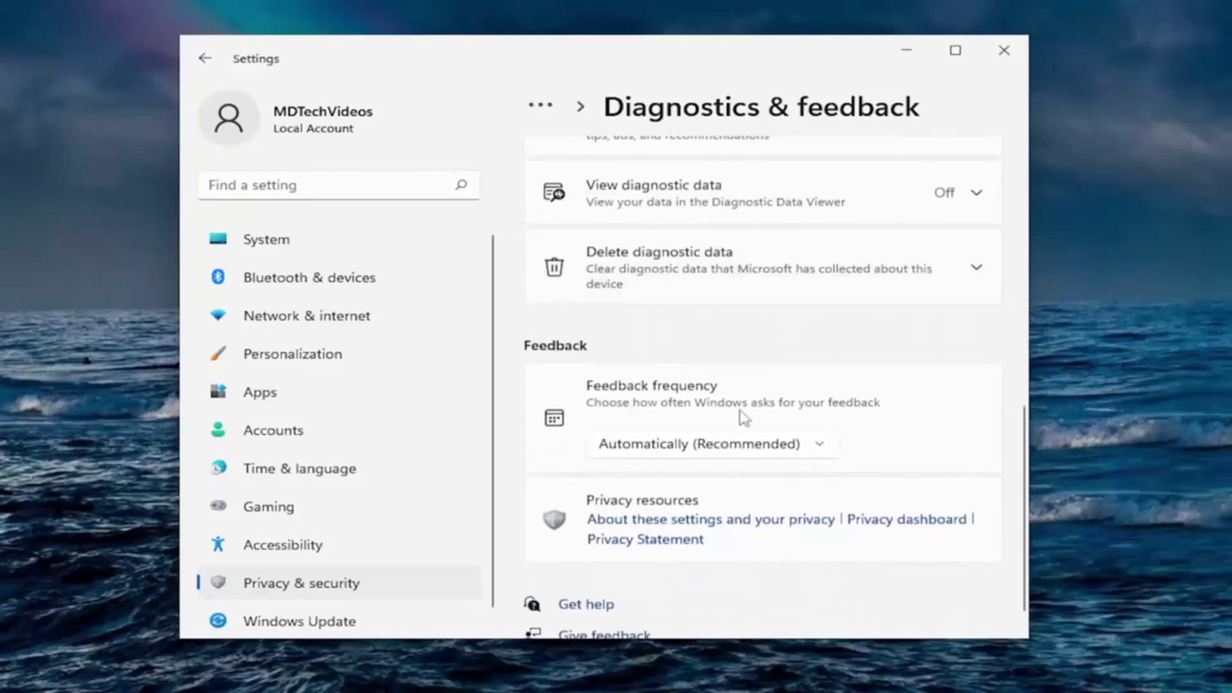
click(818, 447)
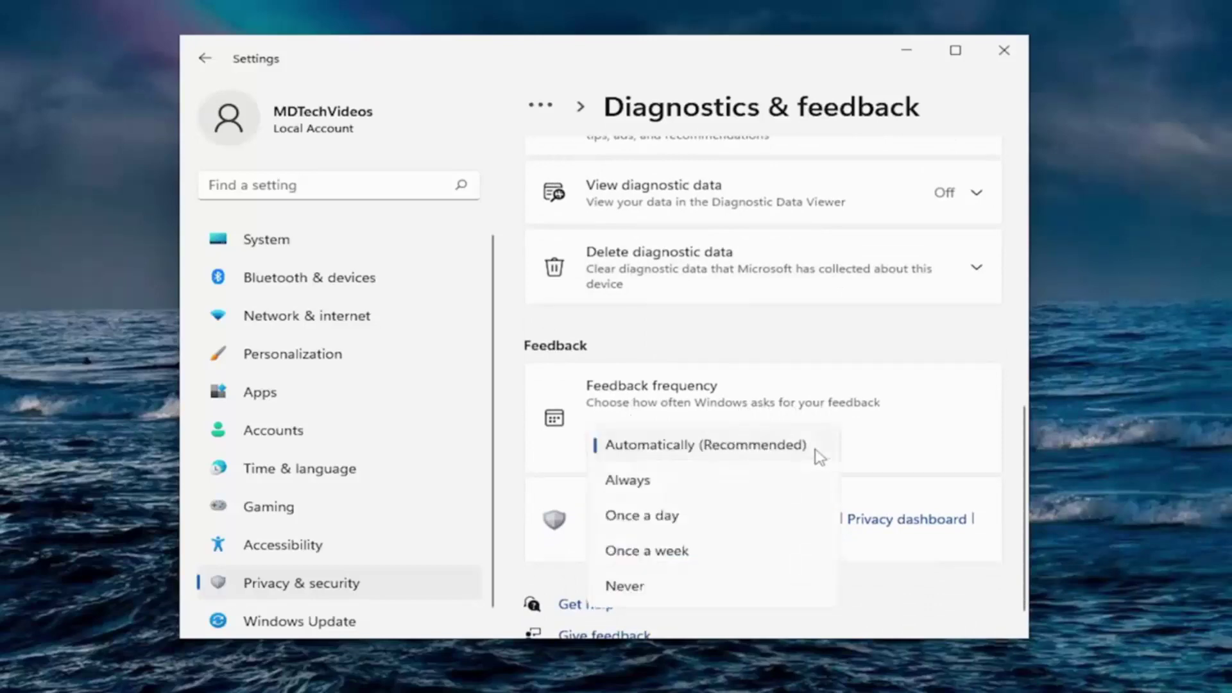
click(652, 588)
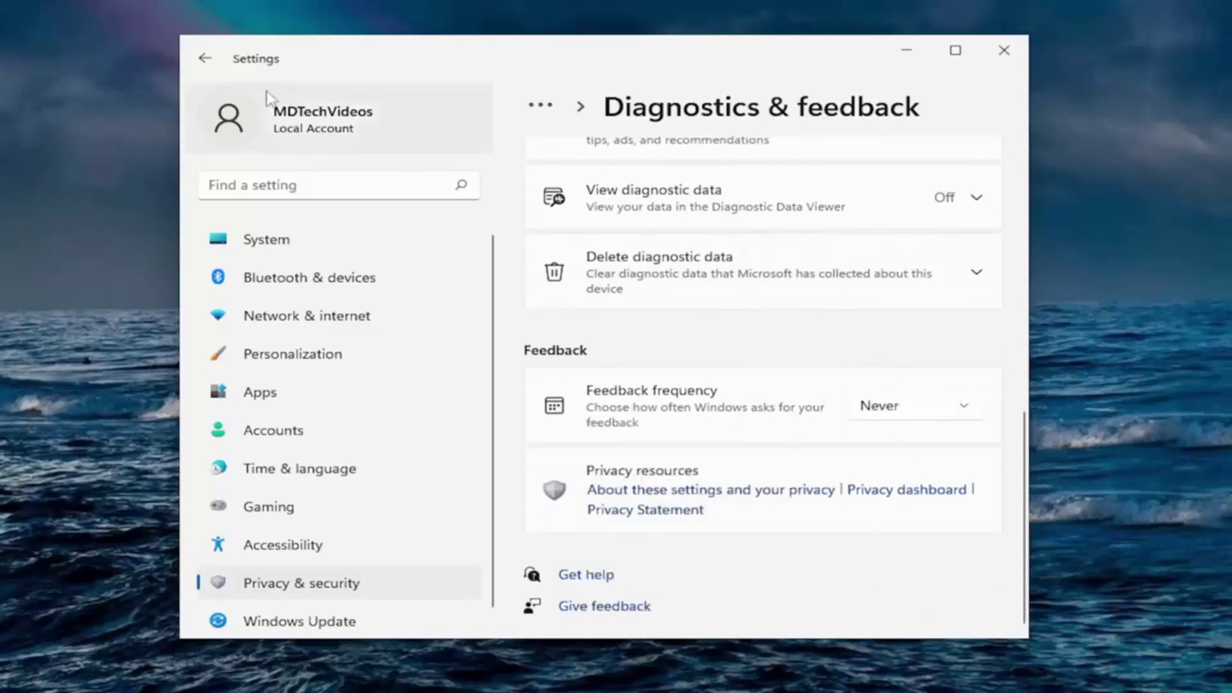
Open Activity history and uncheck both storing it on this device and sending it to Microsoft.
click(205, 59)
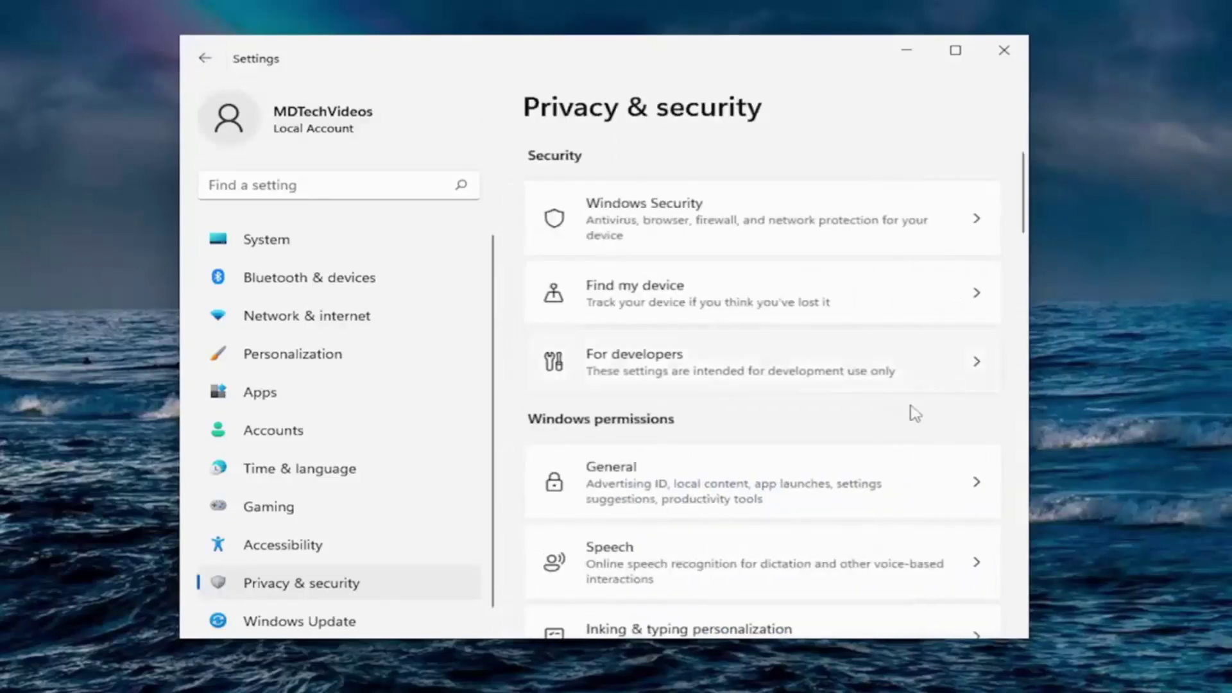
scroll(887, 464, down, 6)
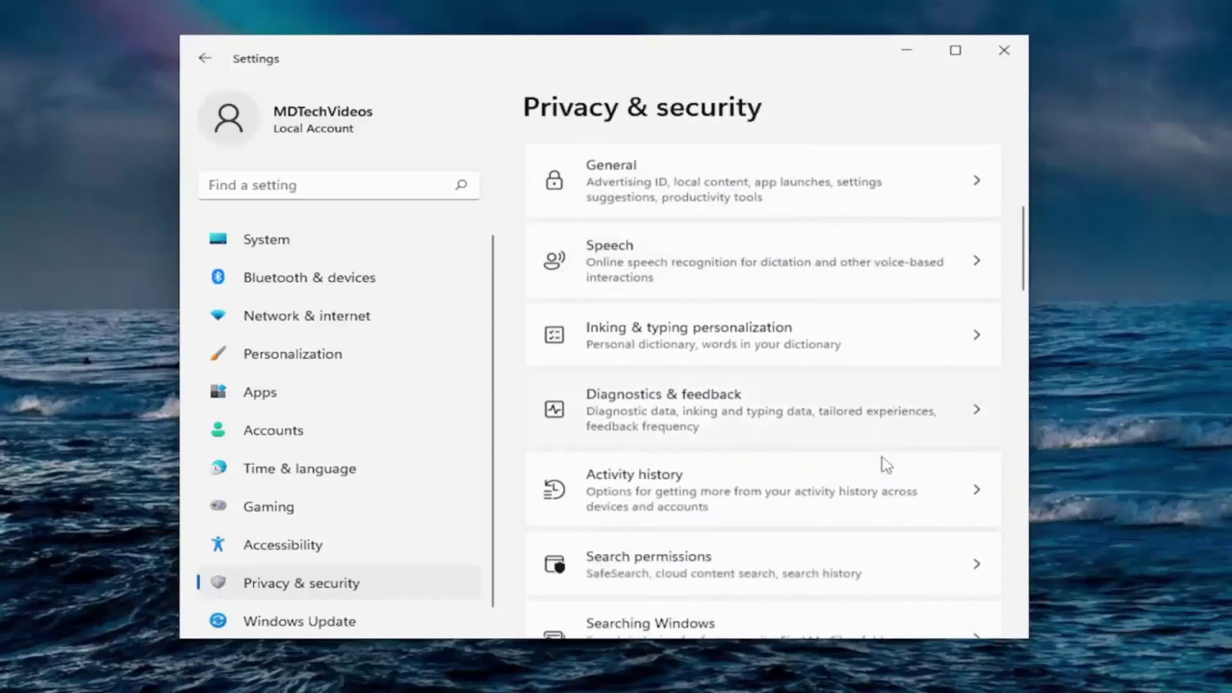
click(639, 424)
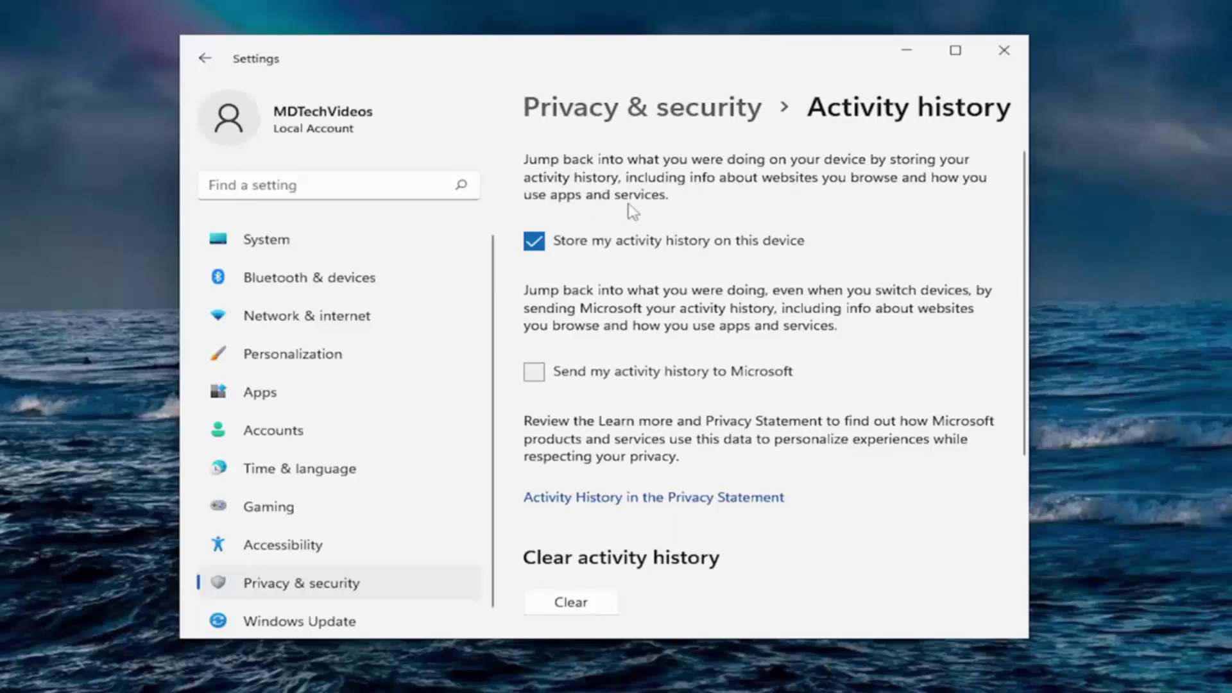
click(616, 252)
click(531, 375)
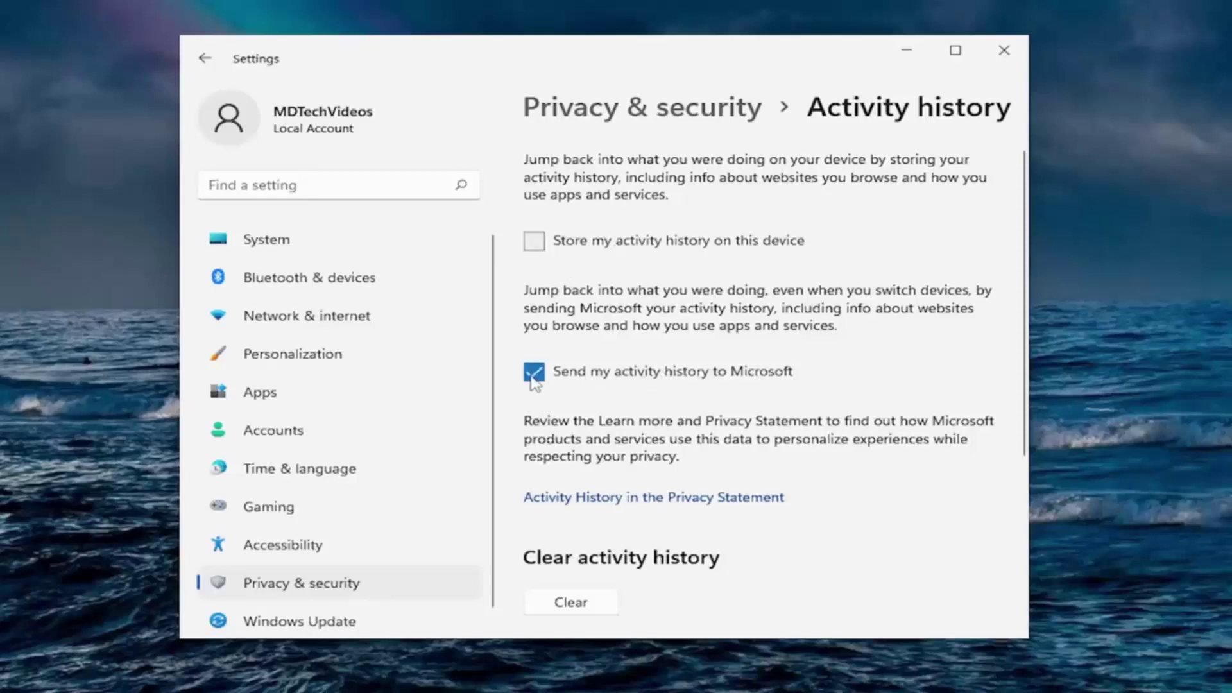
click(641, 364)
scroll(581, 356, down, 1)
scroll(571, 410, down, 1)
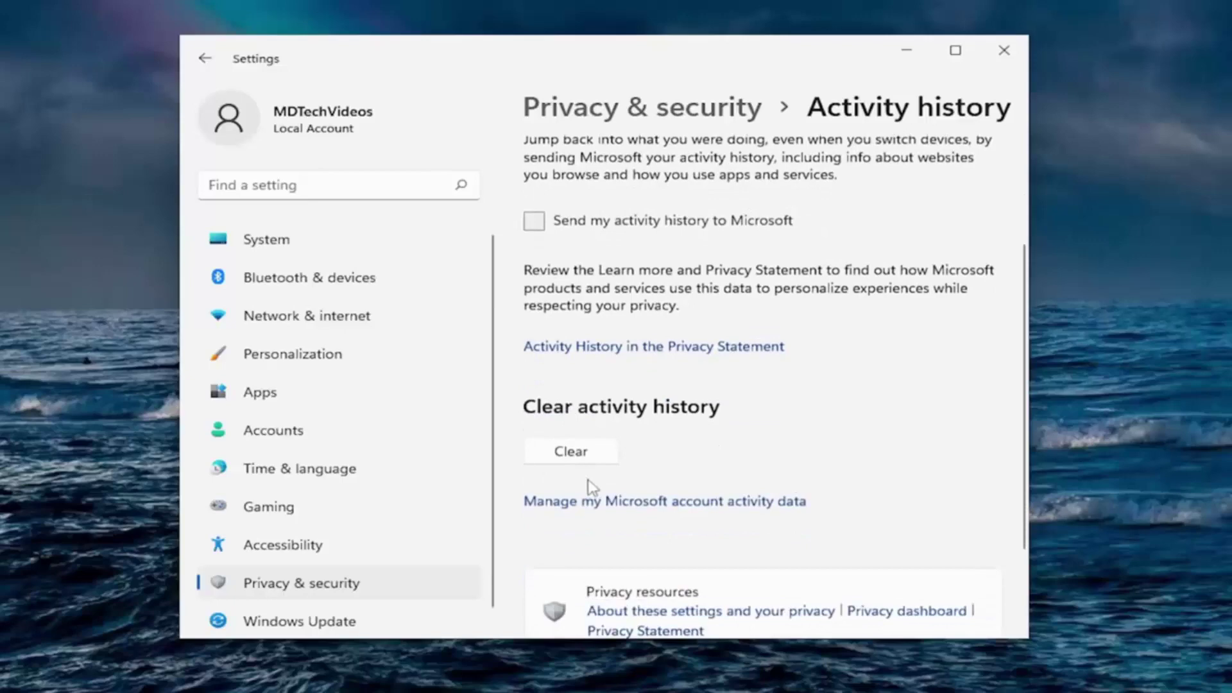
Open Search permissions and turn off cloud content search for Microsoft and work or school accounts.
click(205, 59)
scroll(759, 337, down, 7)
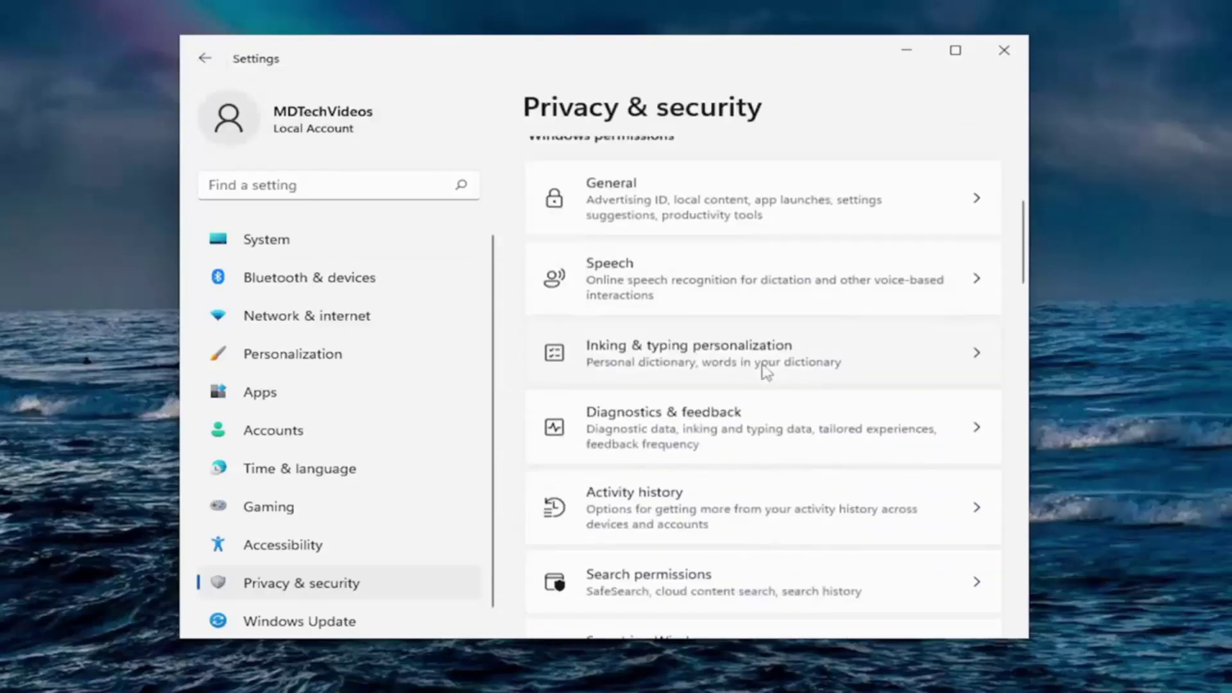
scroll(750, 383, down, 1)
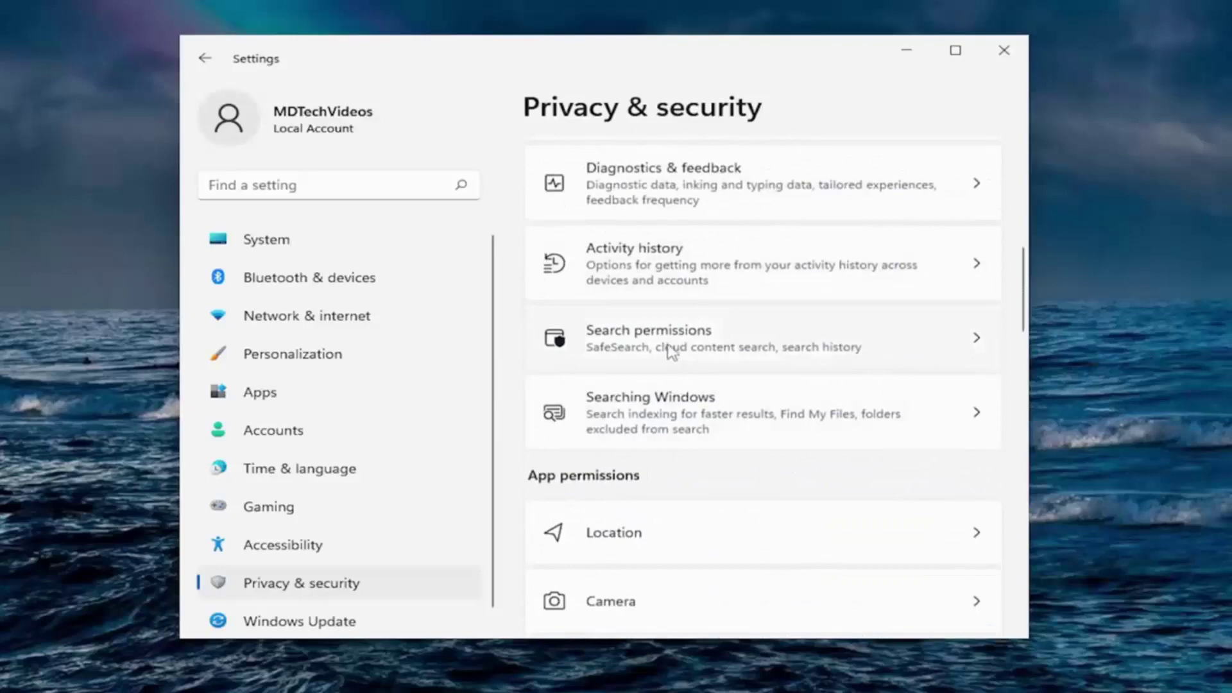
click(671, 351)
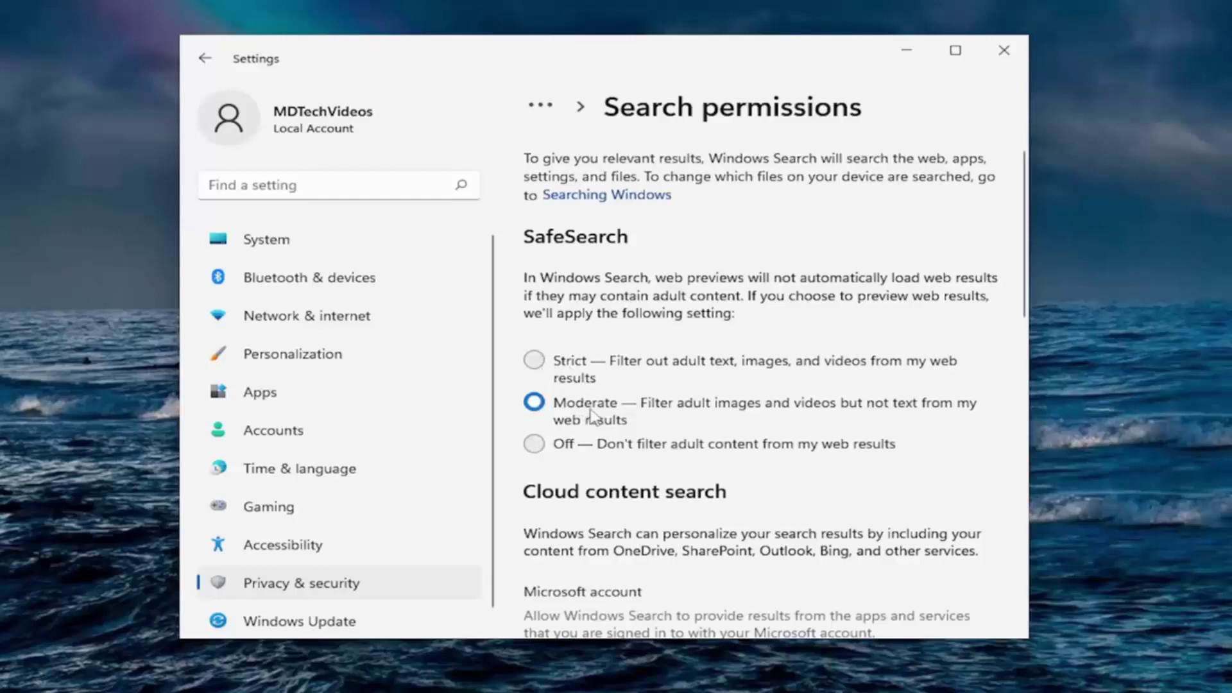
scroll(592, 416, down, 3)
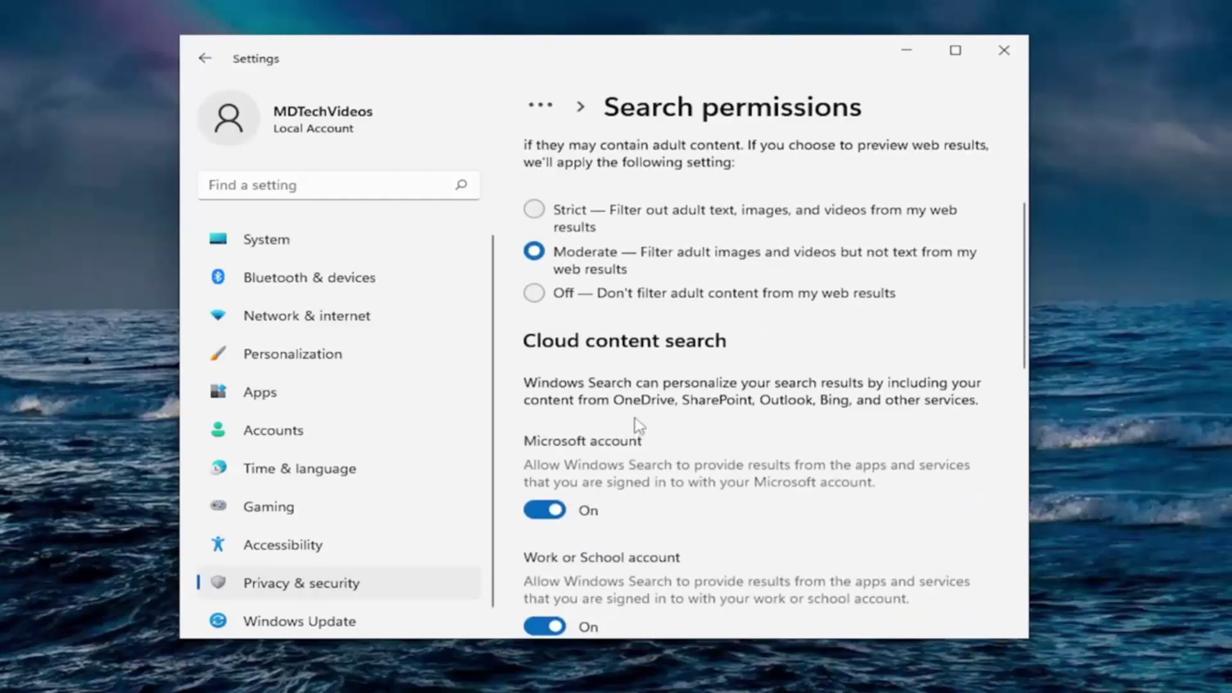
scroll(638, 420, down, 1)
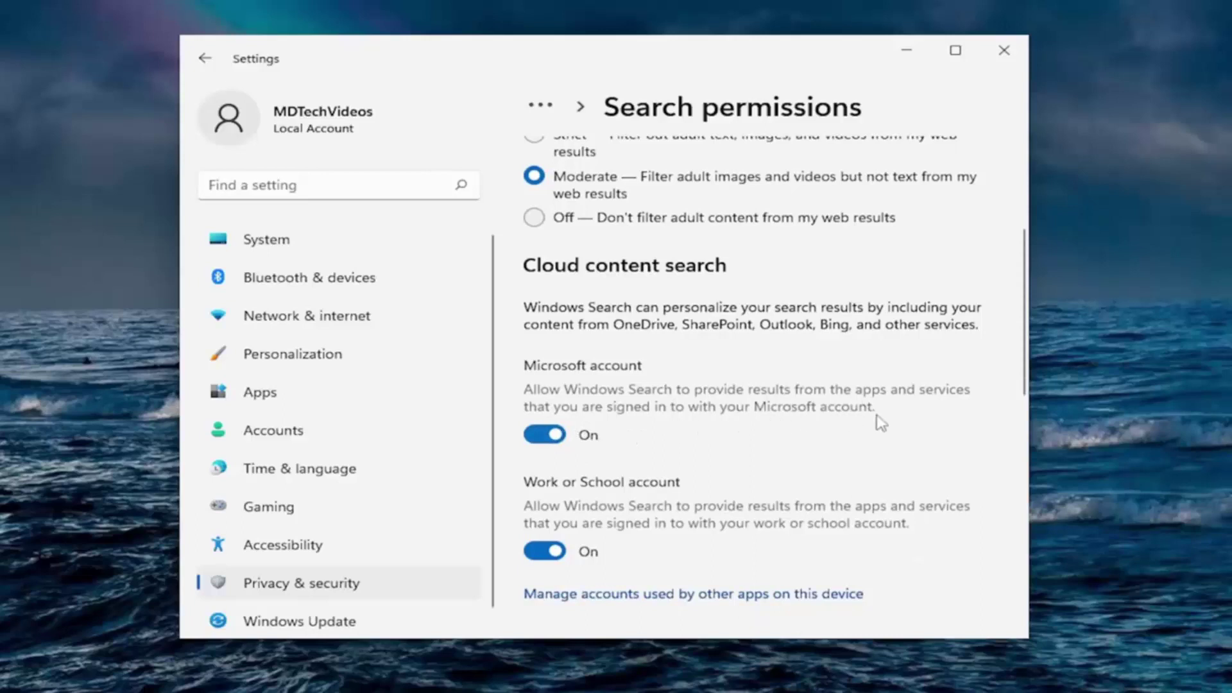
click(588, 438)
scroll(568, 480, down, 1)
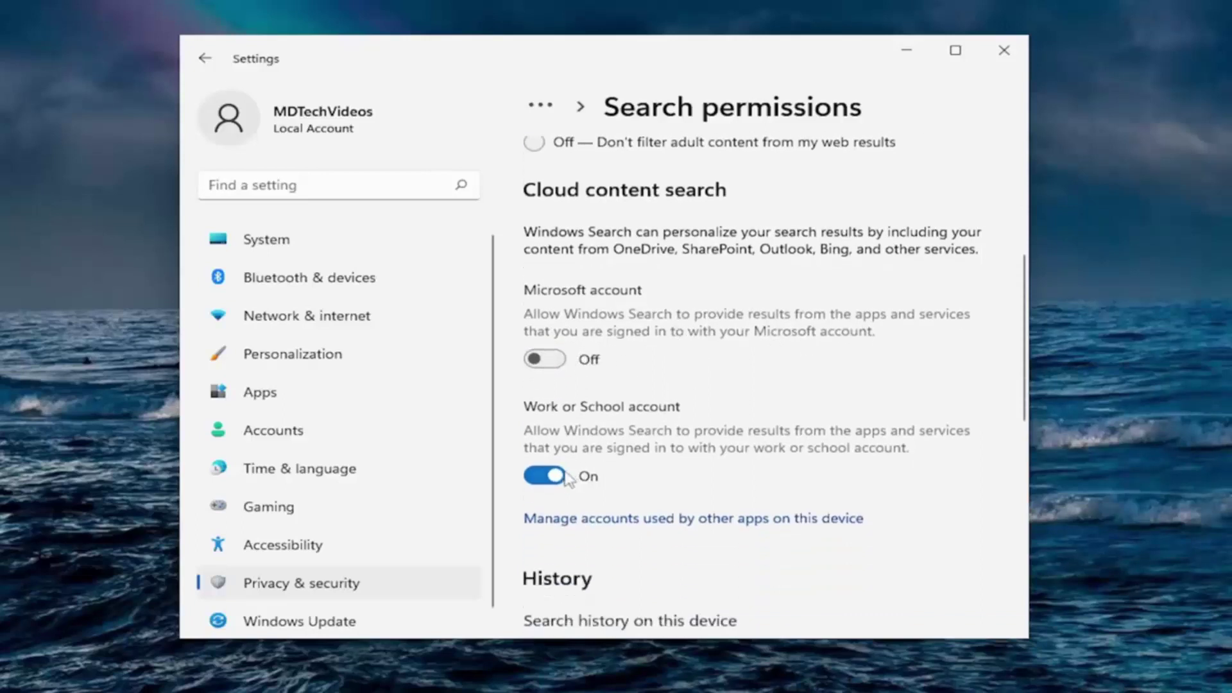
click(551, 478)
Turn off Search history on this device.
scroll(633, 434, down, 1)
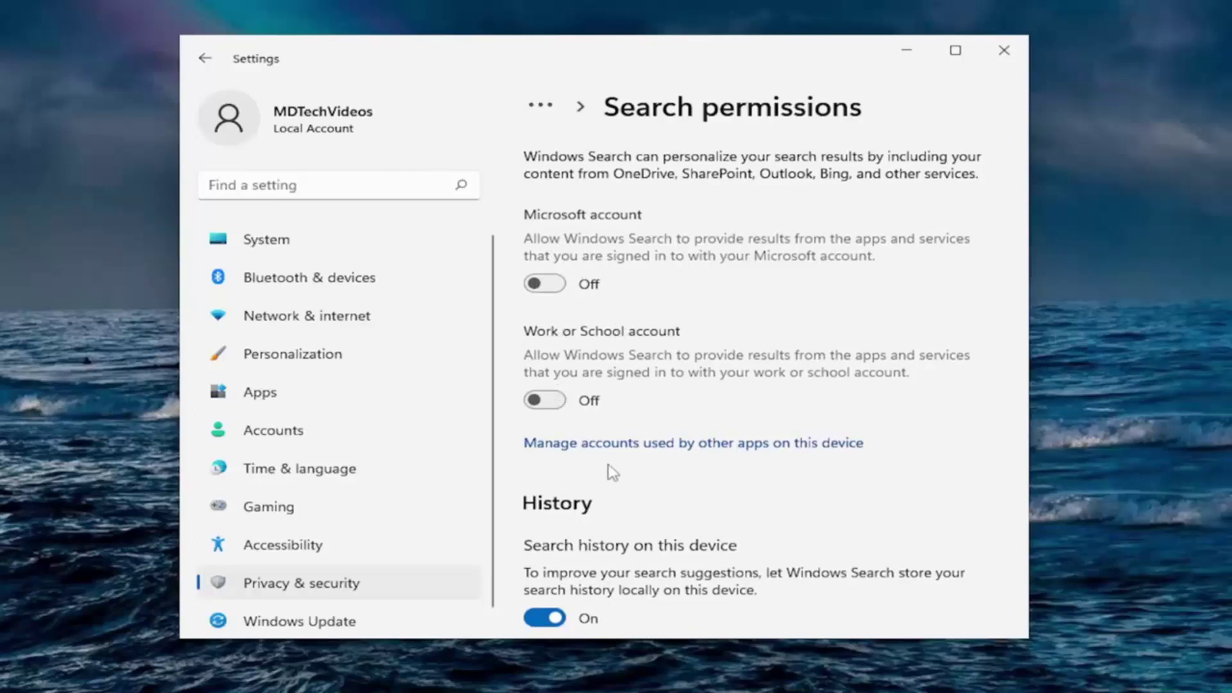
scroll(611, 471, down, 2)
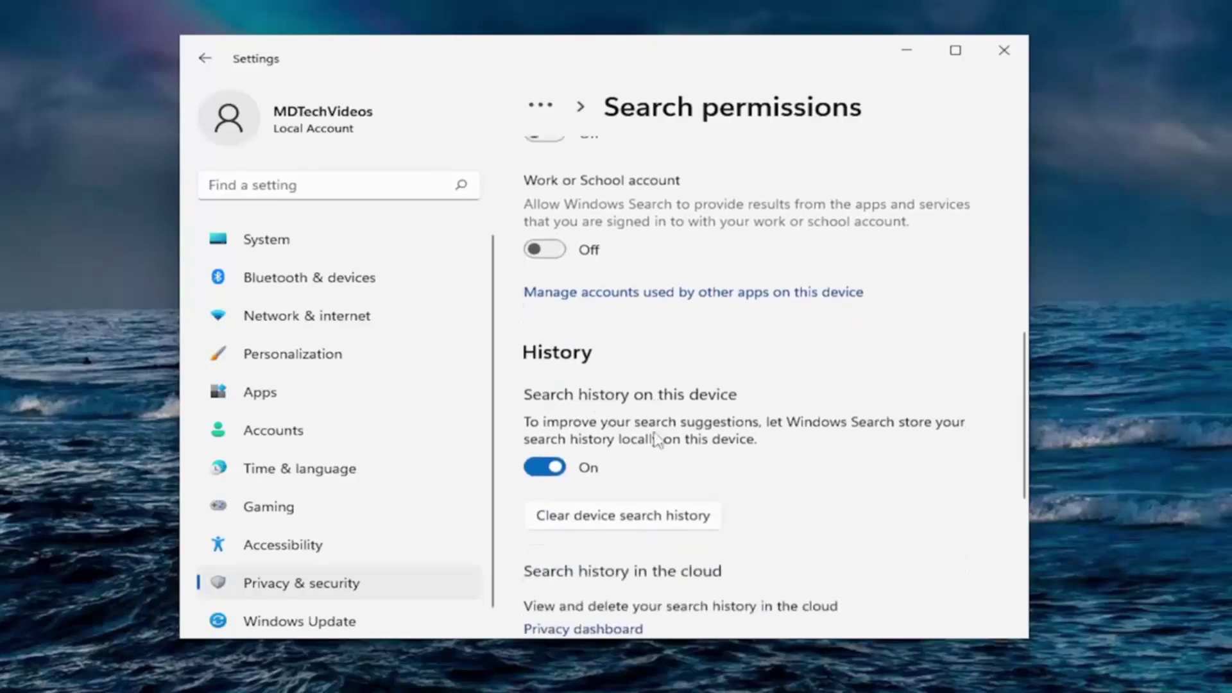
click(545, 472)
scroll(686, 441, down, 2)
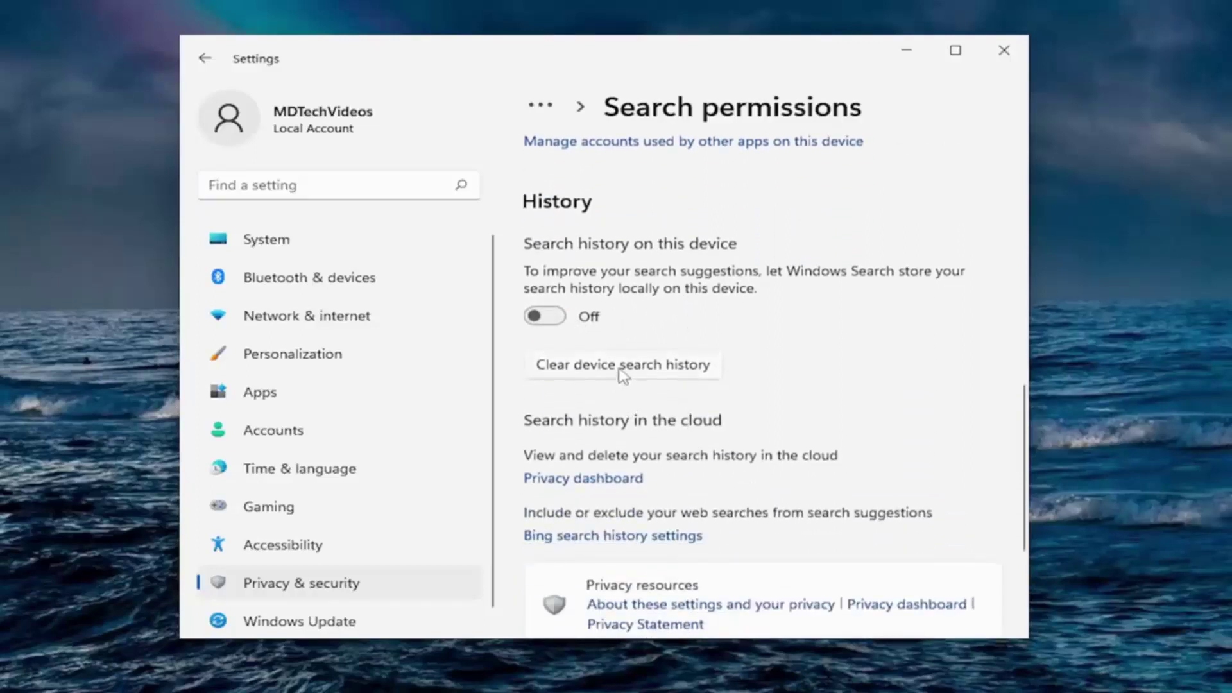
scroll(621, 377, down, 2)
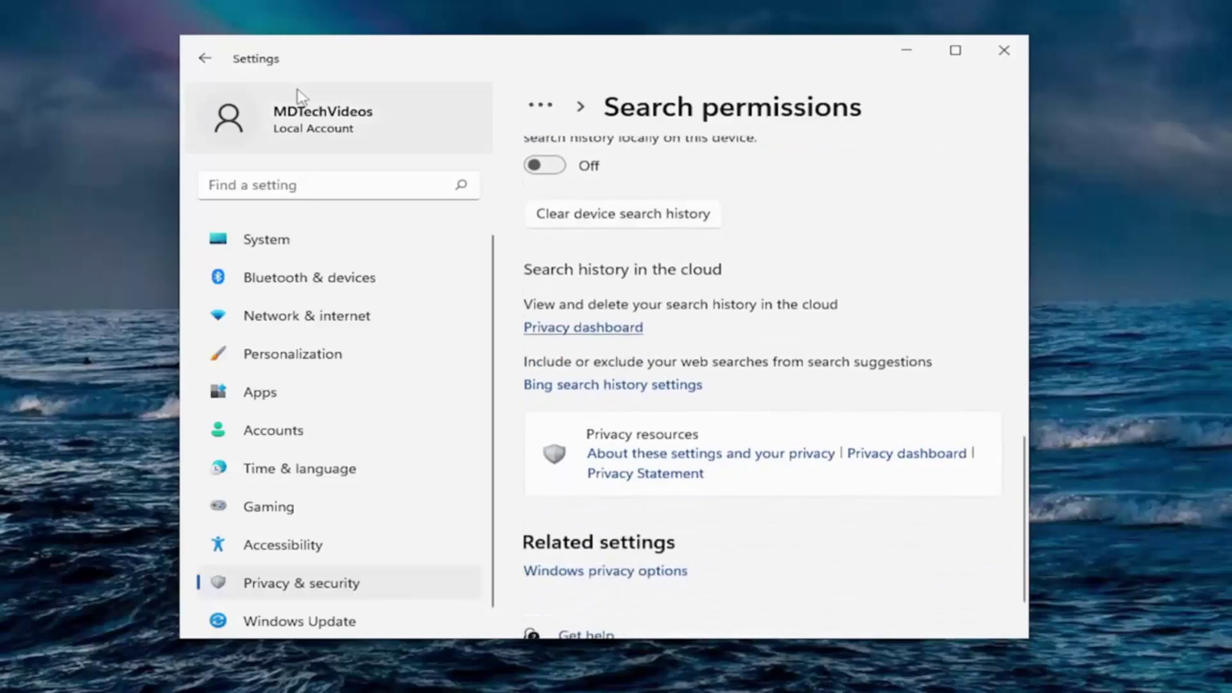
Open Searching Windows and review indexing (551 items), Find my files and excluded folders.
click(205, 58)
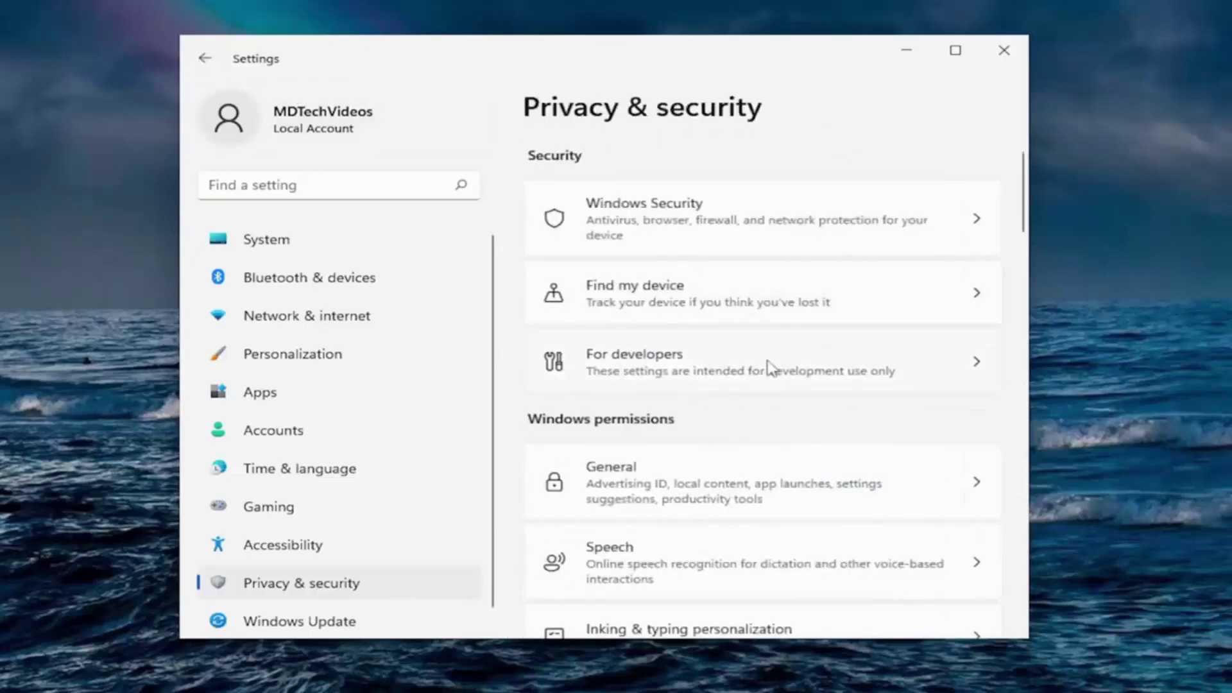
scroll(769, 372, down, 2)
scroll(770, 375, down, 5)
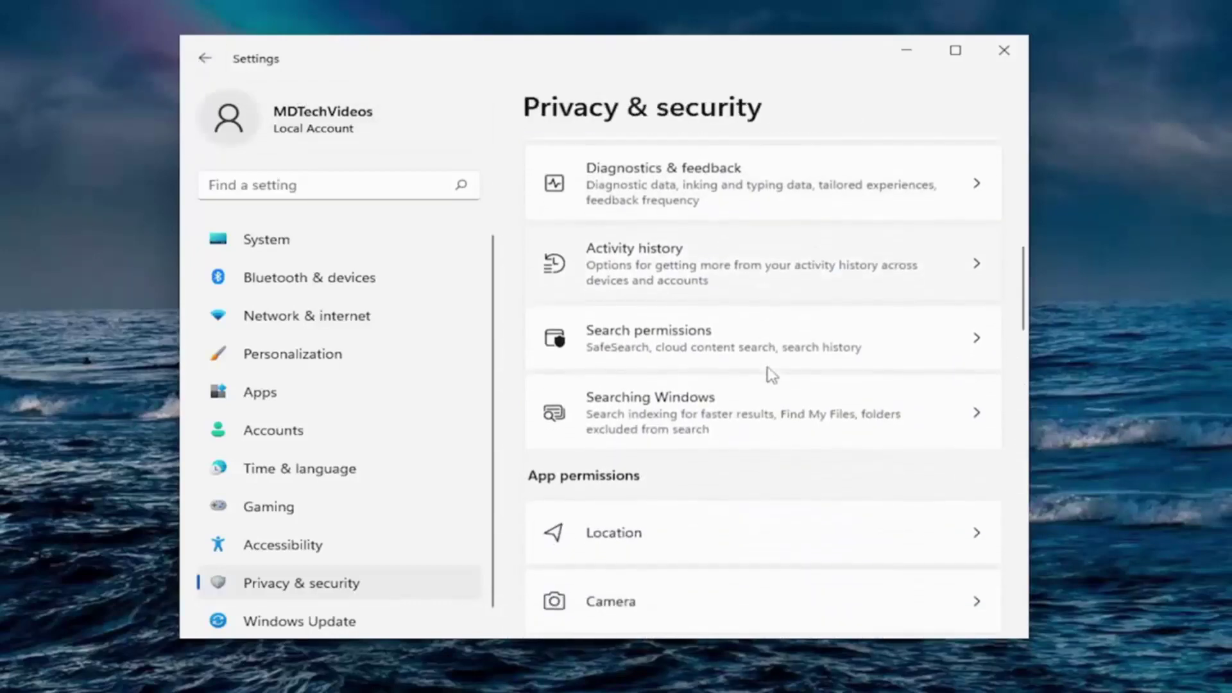
click(668, 420)
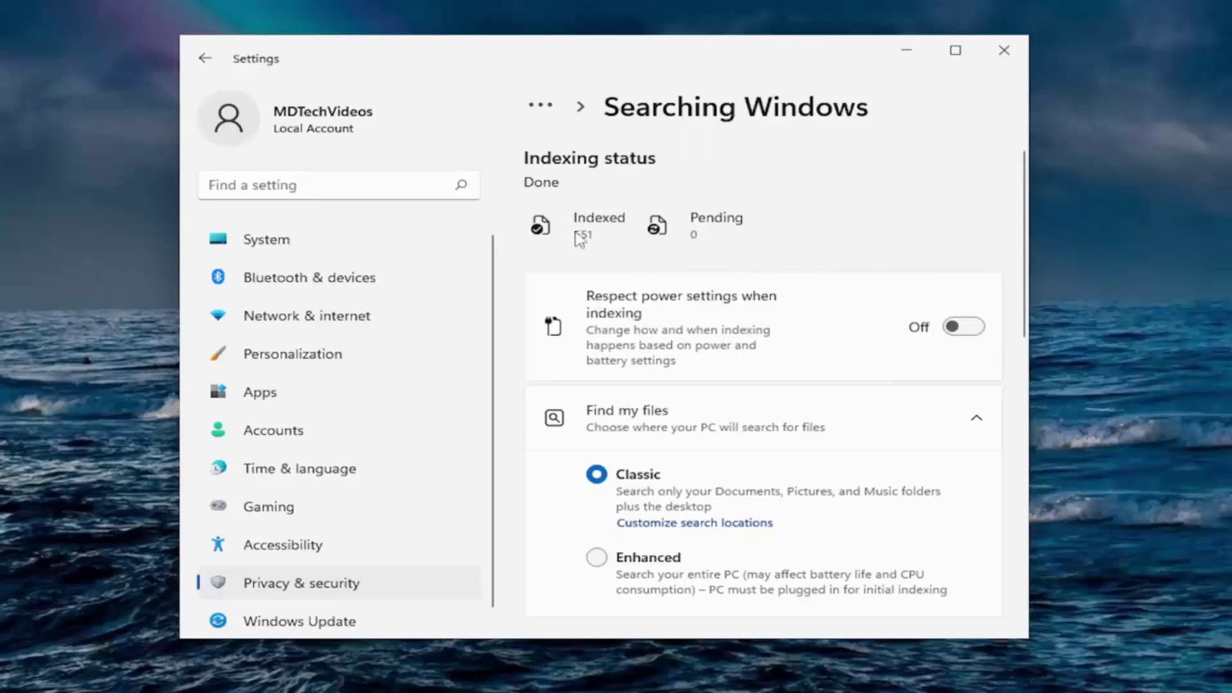
key(super+s)
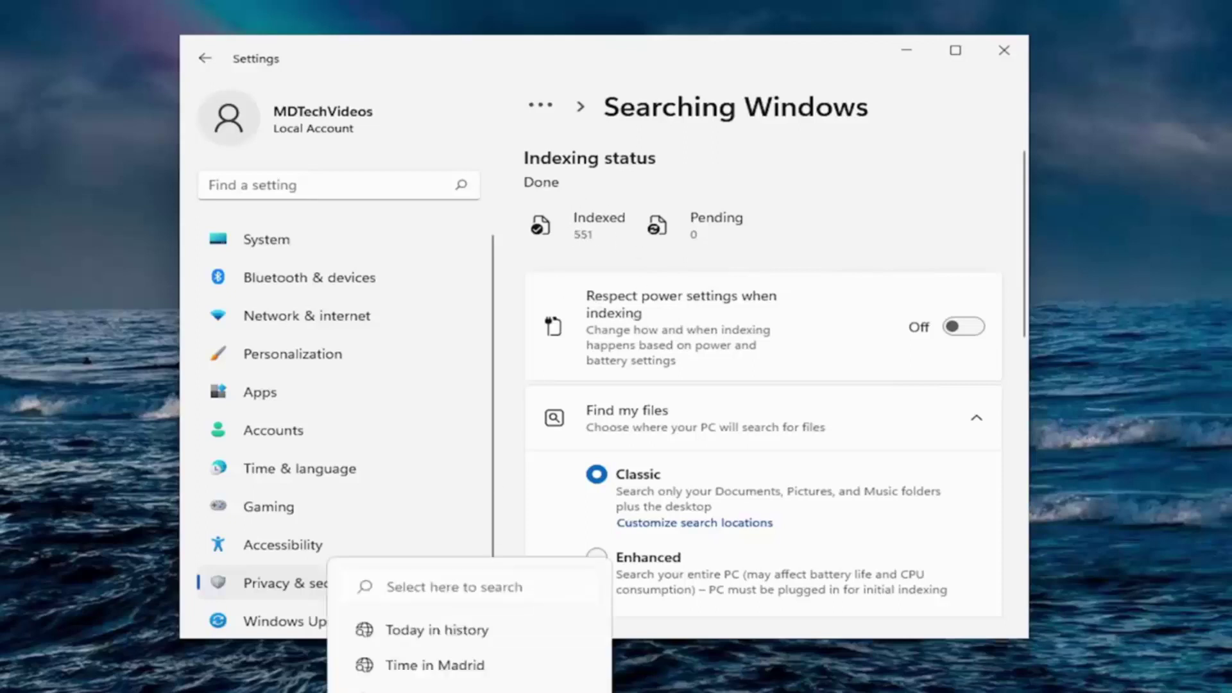
key(Escape)
scroll(698, 333, down, 2)
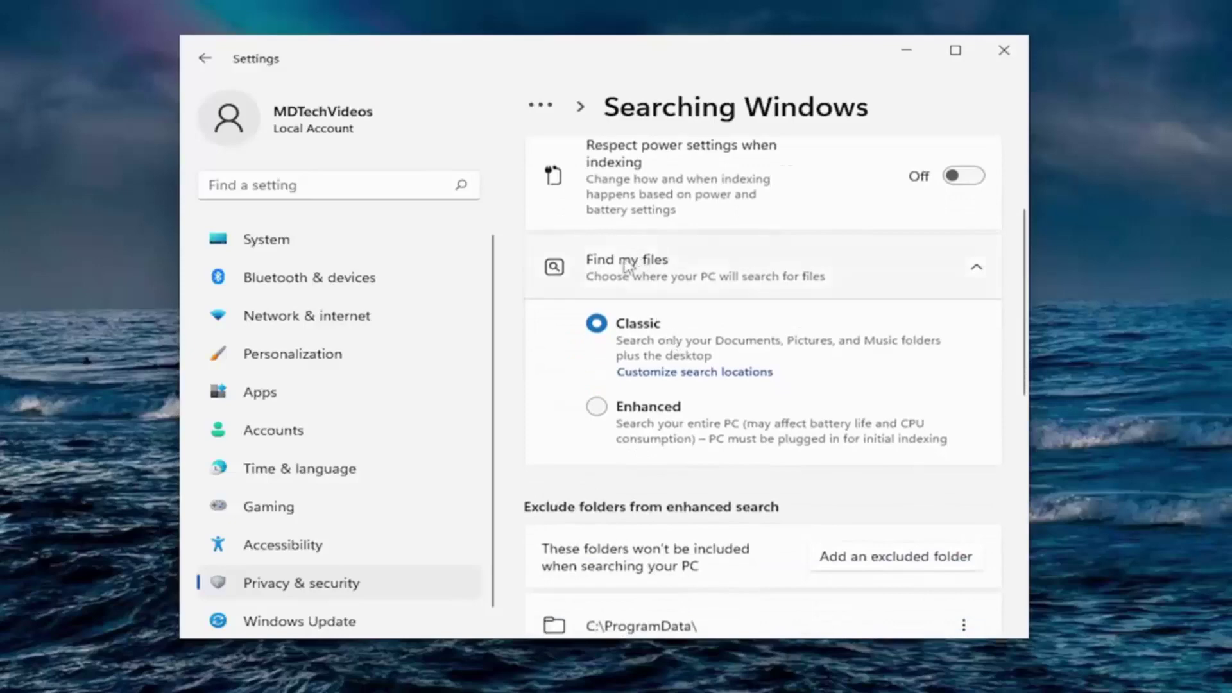
scroll(700, 346, down, 3)
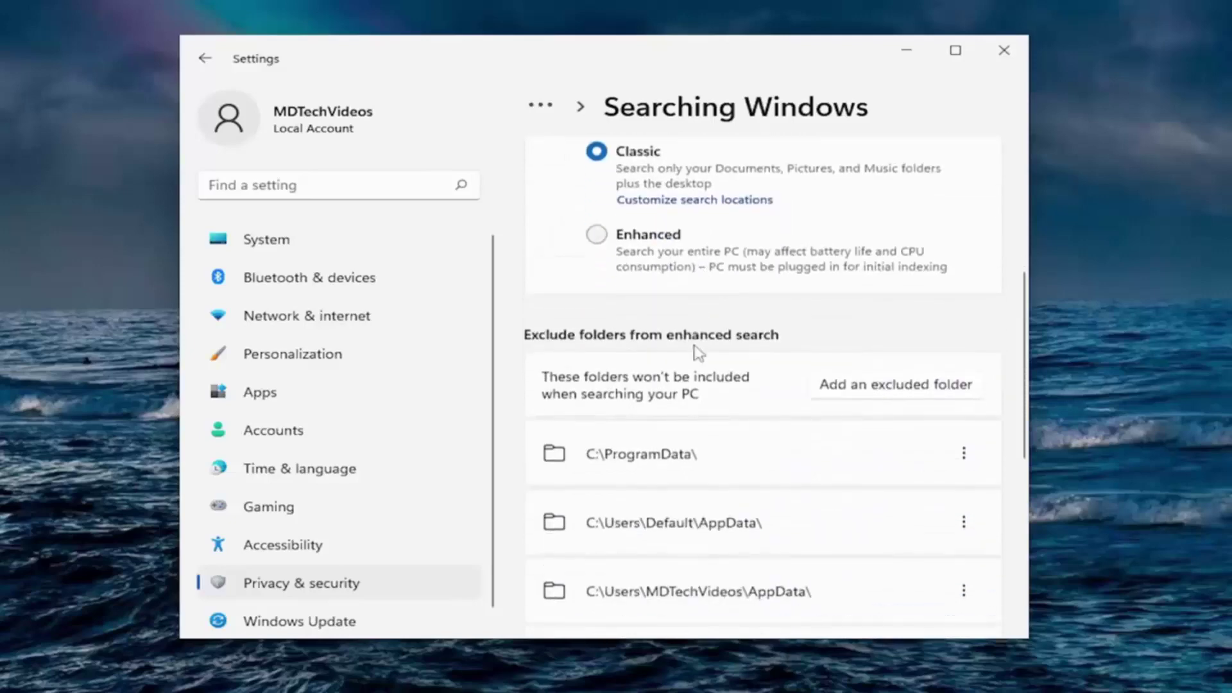
scroll(698, 353, down, 6)
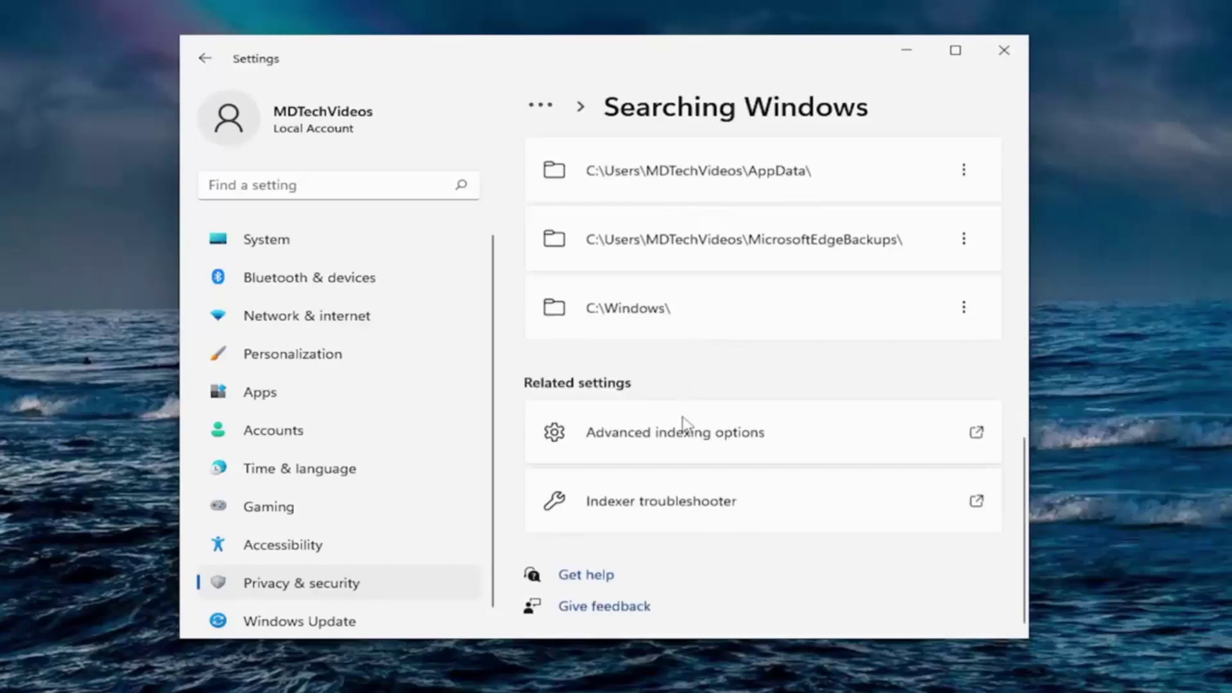
Open the Location page and confirm location services and app location access are Off.
click(204, 58)
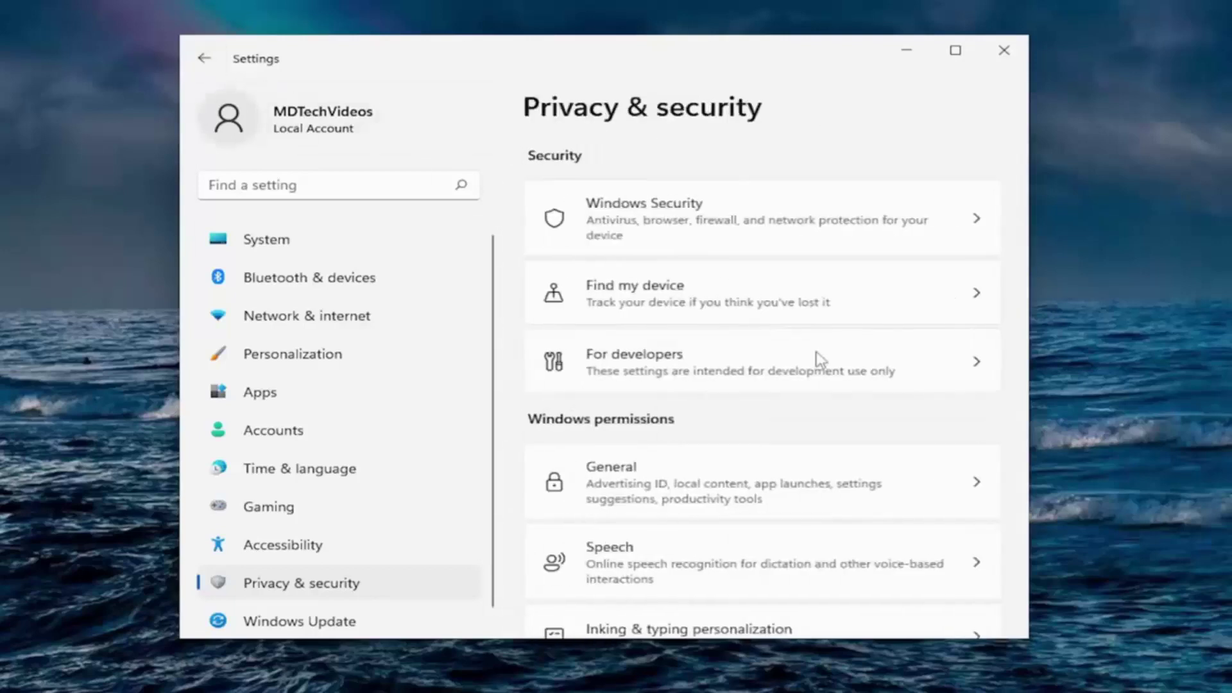
scroll(818, 360, down, 12)
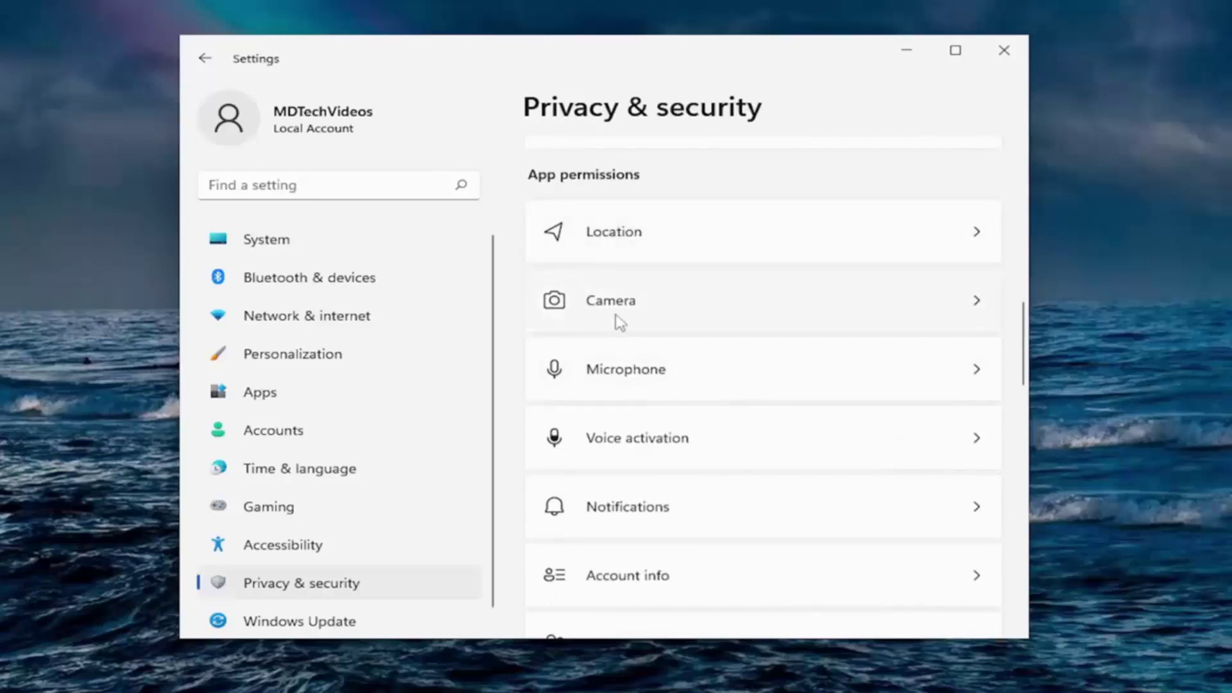
scroll(641, 379, down, 2)
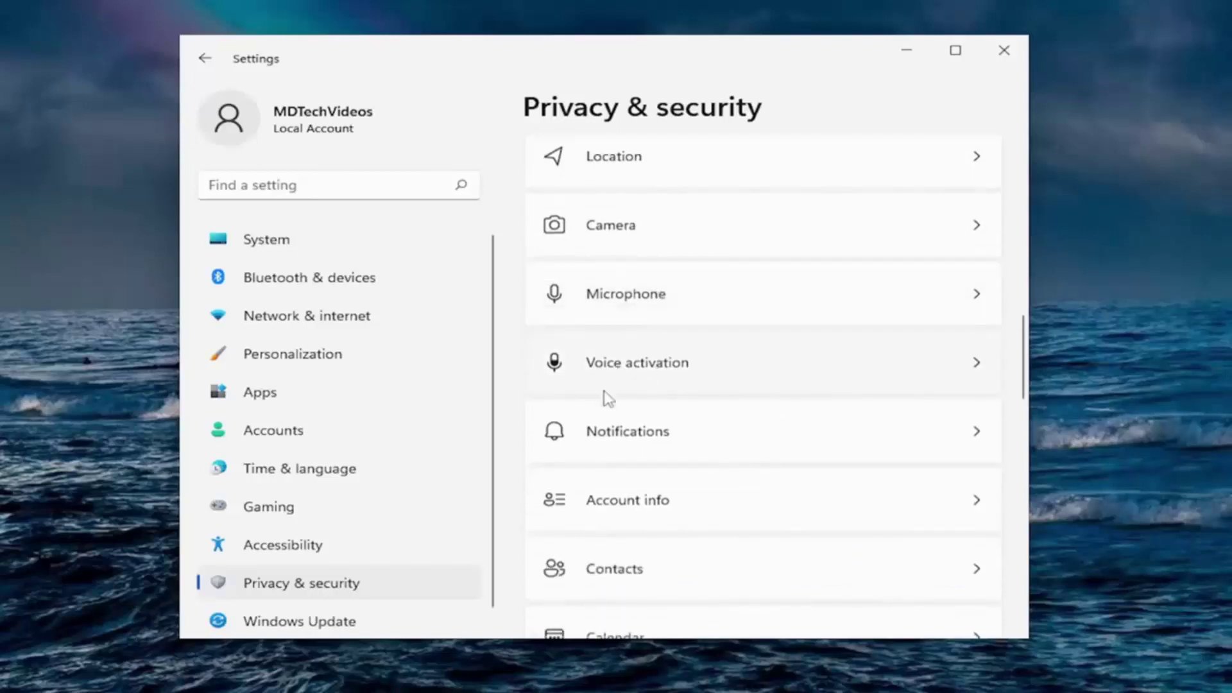
scroll(632, 414, up, 2)
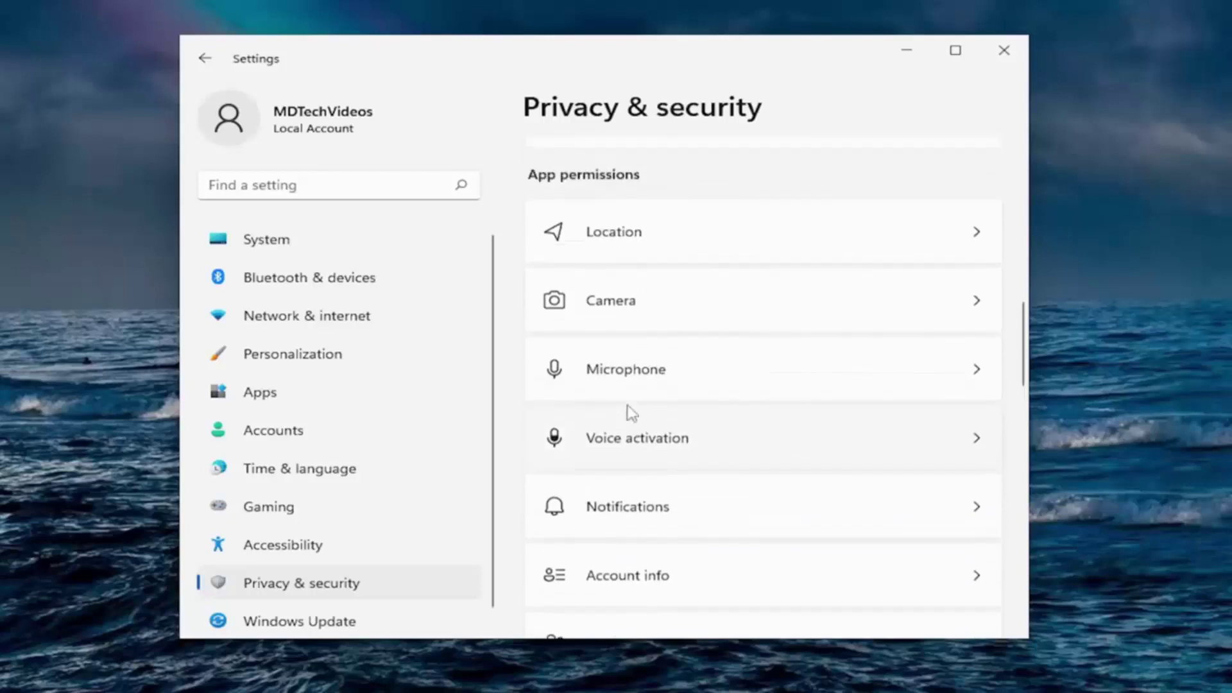
click(608, 234)
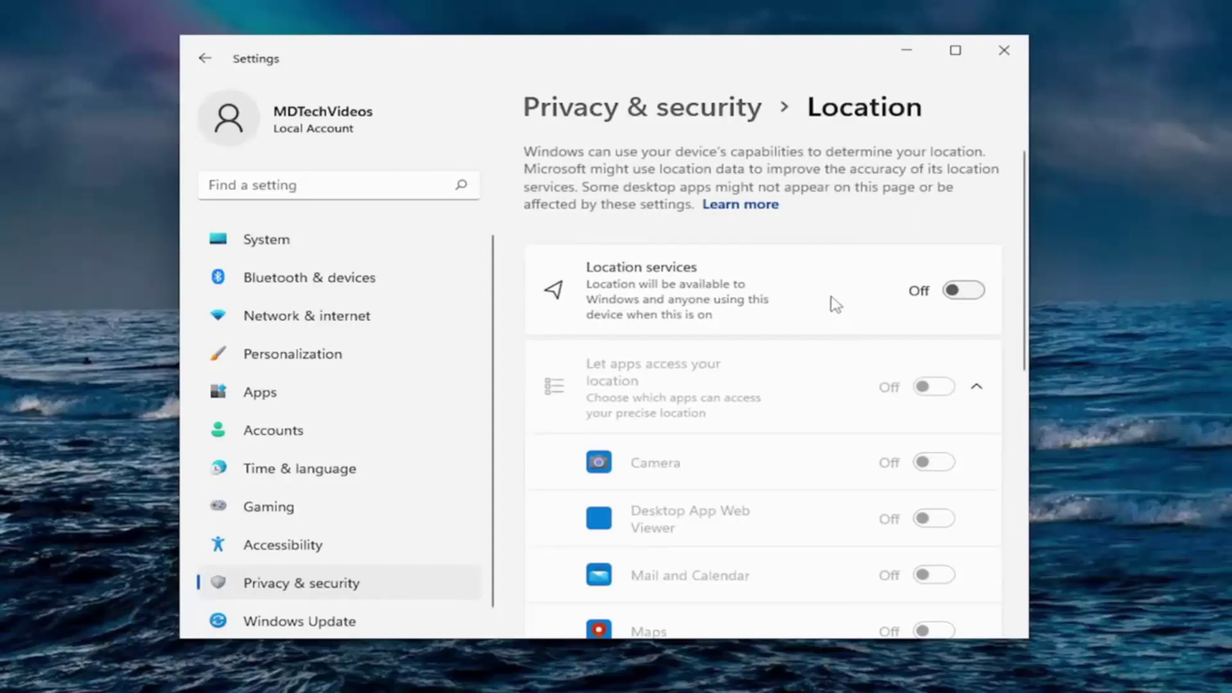
scroll(799, 321, down, 1)
scroll(880, 269, up, 1)
scroll(877, 340, down, 1)
scroll(876, 392, down, 1)
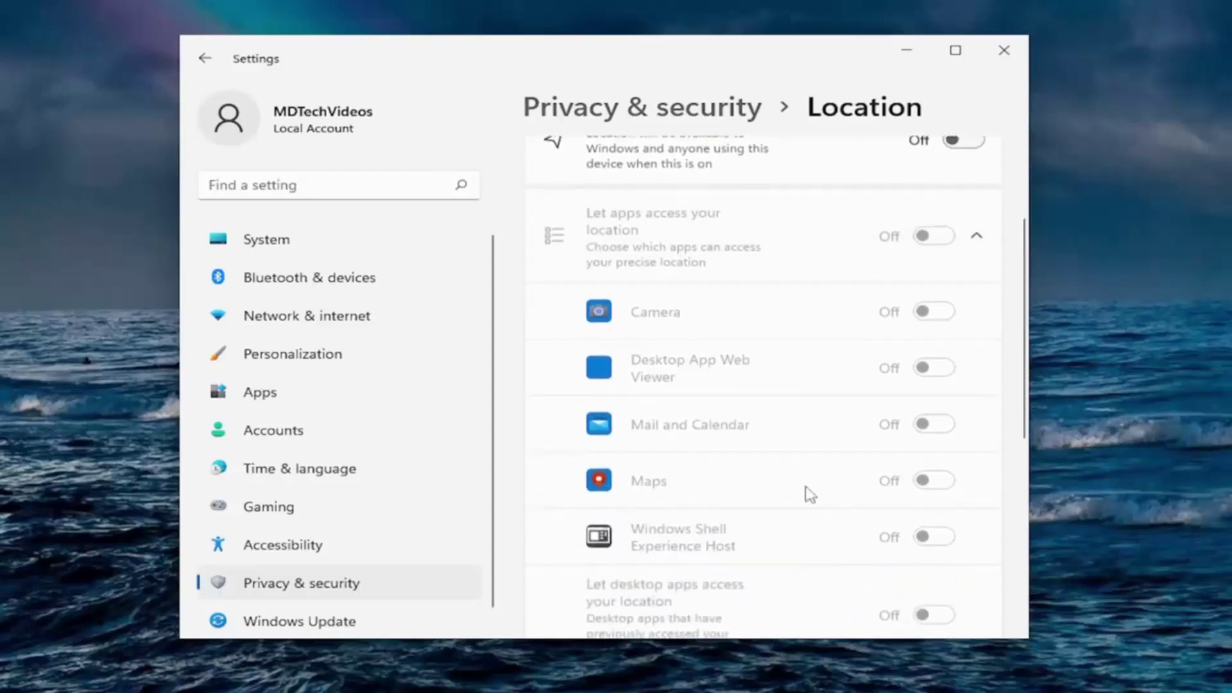
Open the Camera page, leaving camera access and apps' camera access On.
click(204, 63)
scroll(715, 385, down, 5)
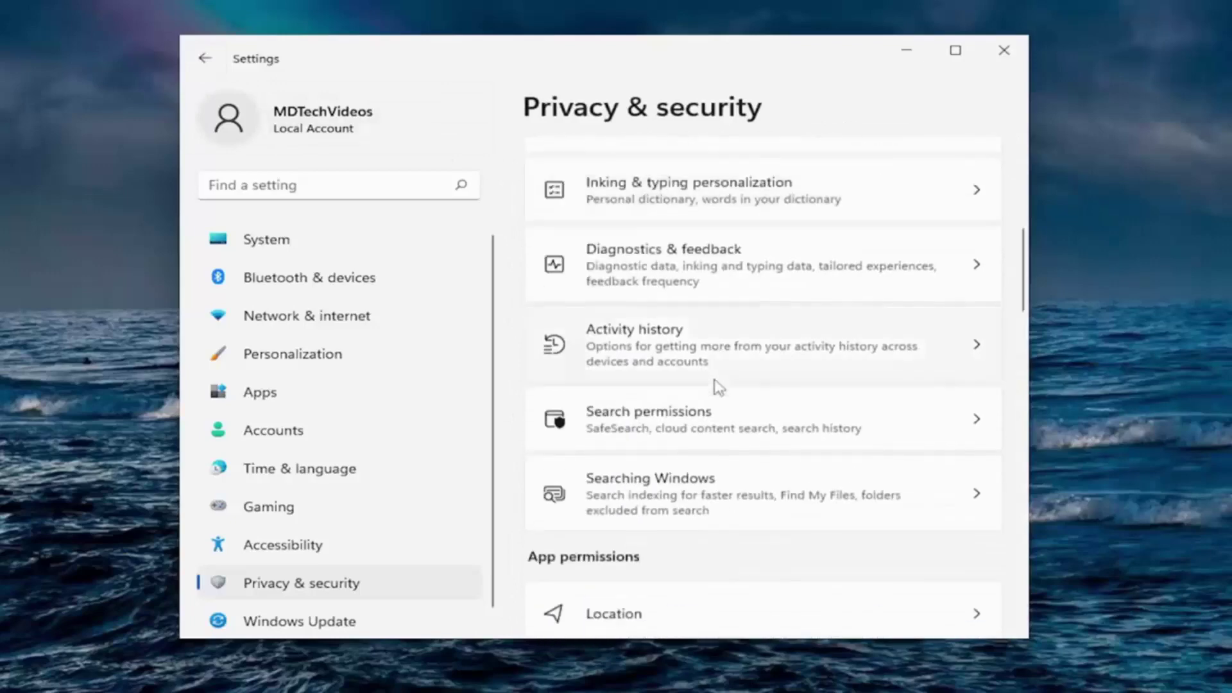
scroll(717, 387, down, 4)
click(629, 378)
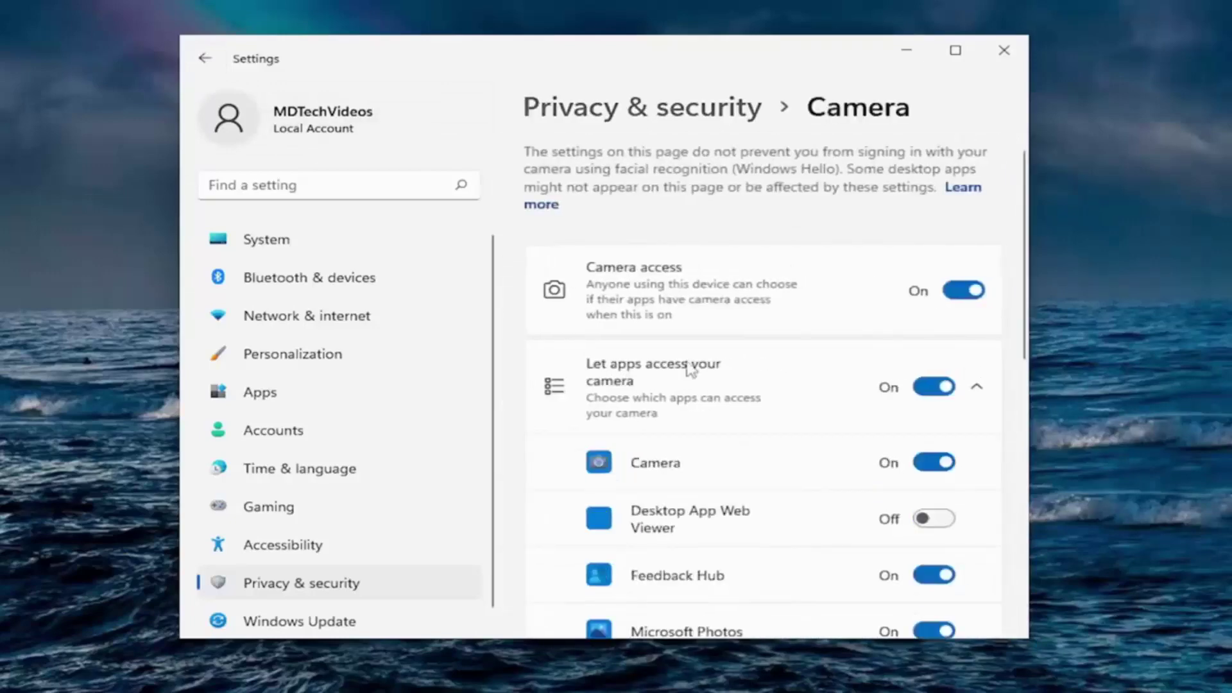
click(966, 292)
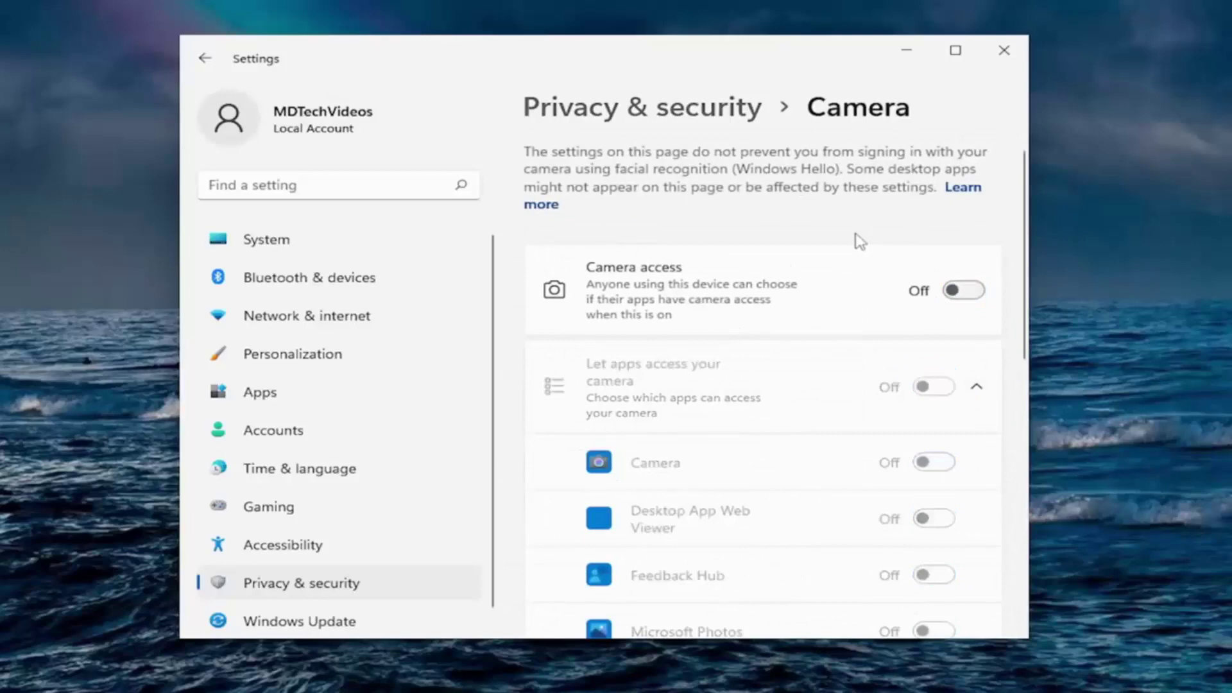
scroll(858, 247, down, 3)
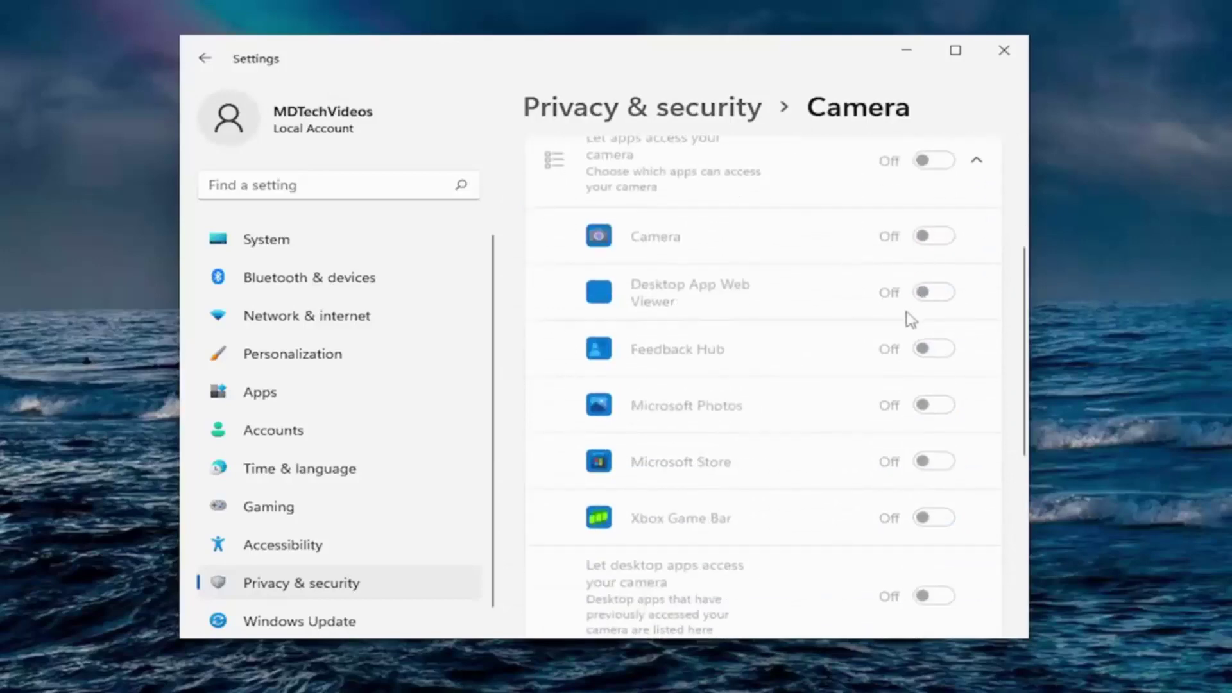
scroll(911, 319, up, 2)
click(966, 215)
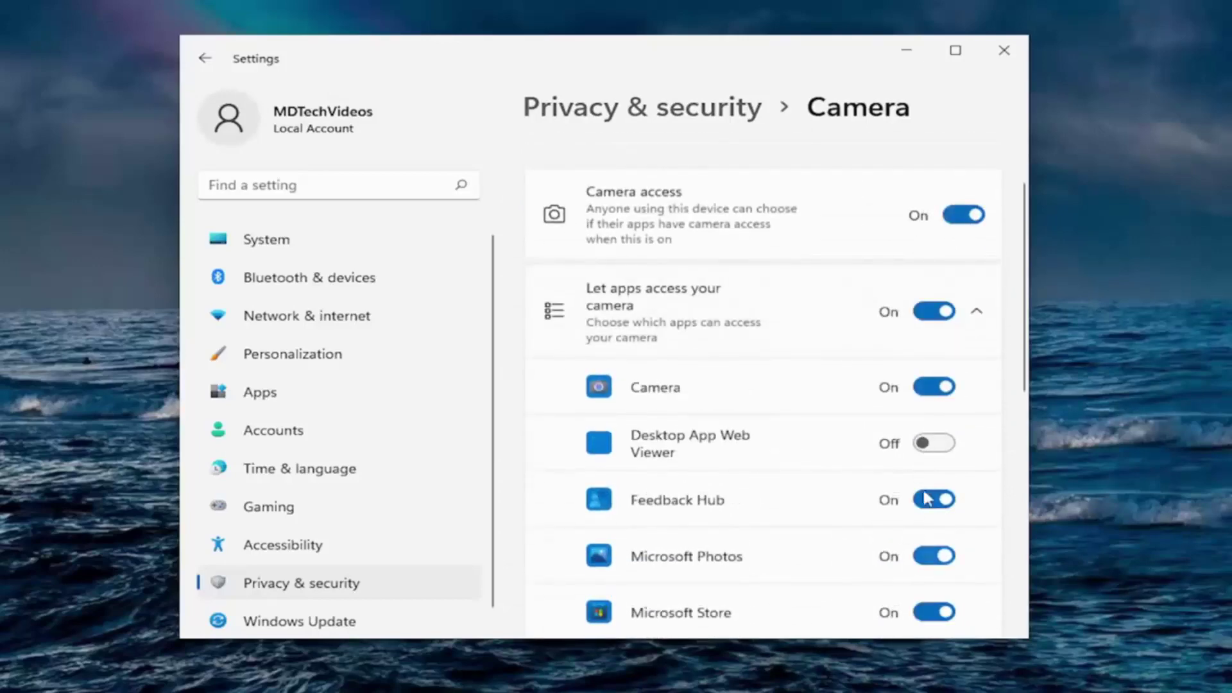
click(929, 315)
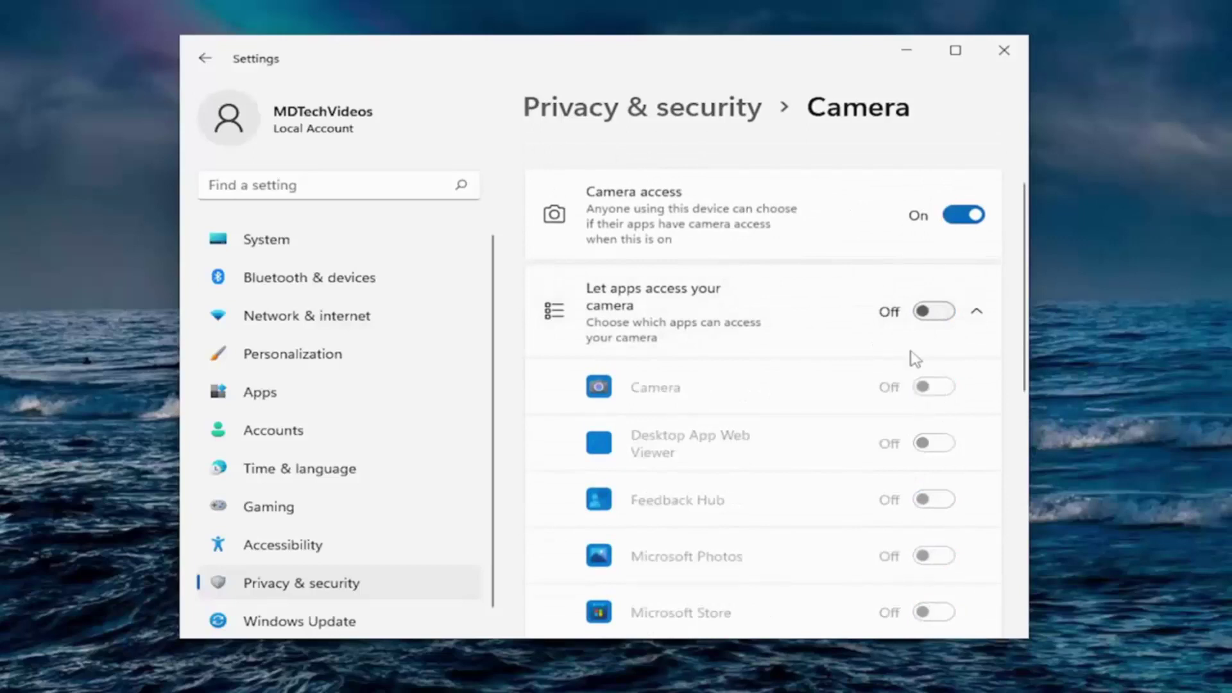
click(934, 312)
Block Feedback Hub, Photos, Microsoft Store, Xbox Game Bar and desktop apps from the camera.
scroll(932, 383, down, 1)
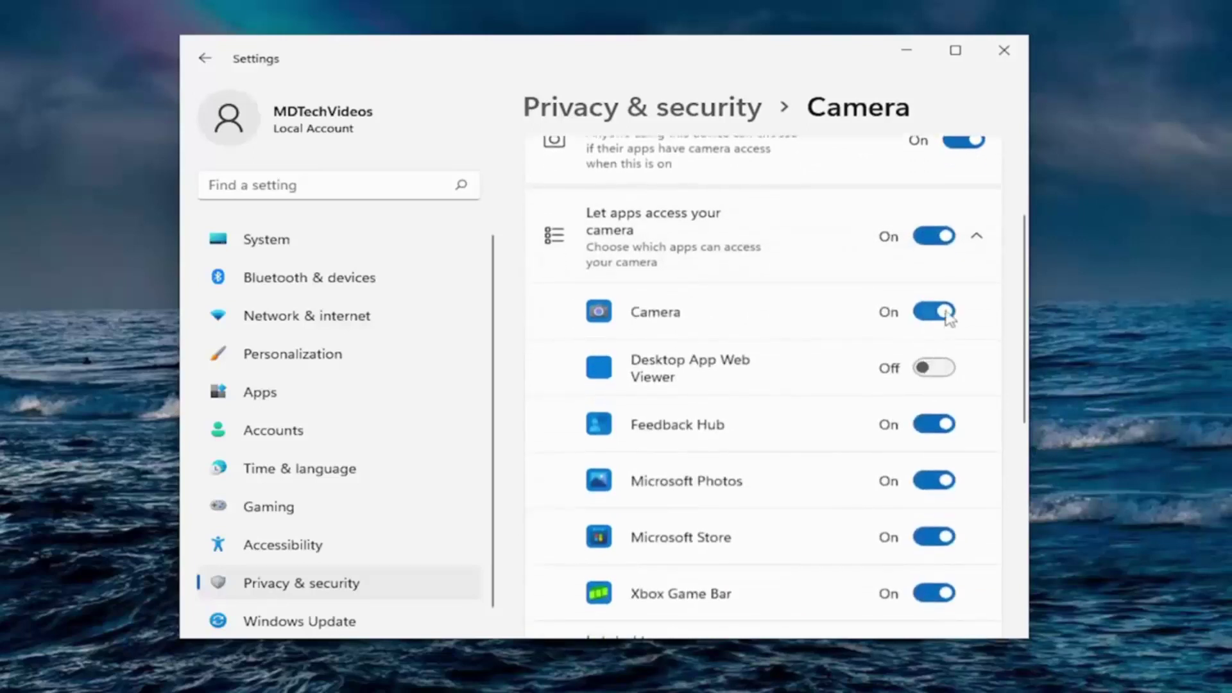
click(932, 424)
click(931, 481)
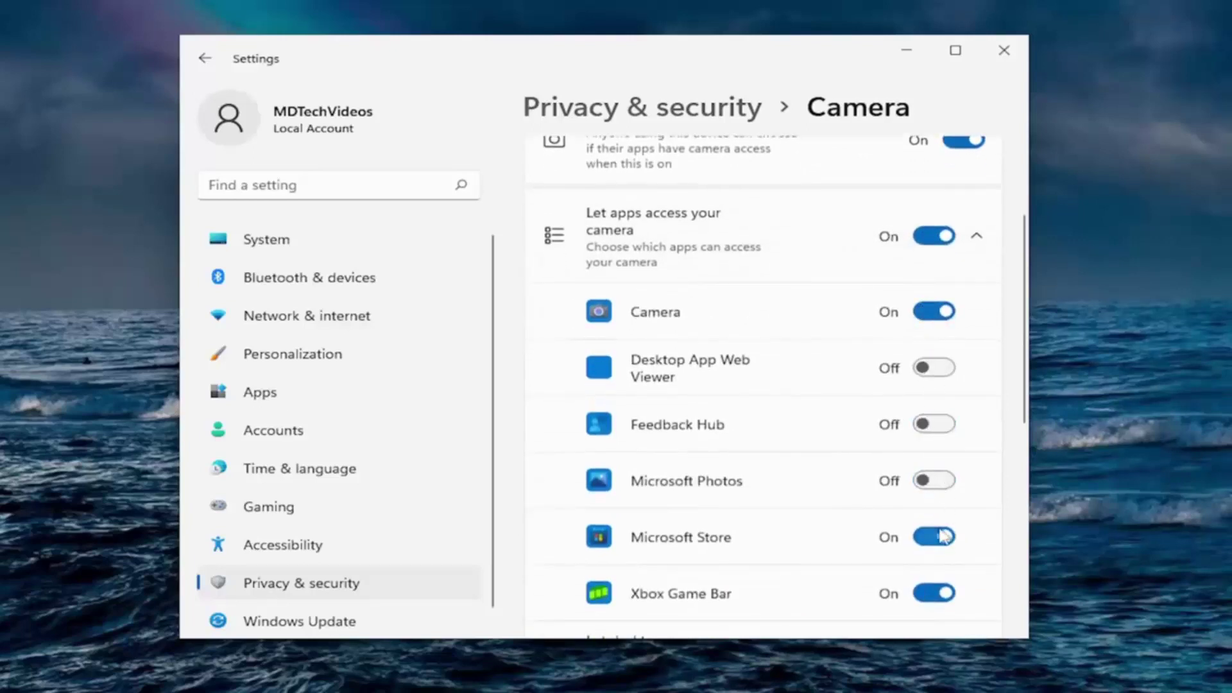
click(934, 592)
click(934, 593)
click(934, 537)
click(934, 593)
scroll(930, 558, down, 2)
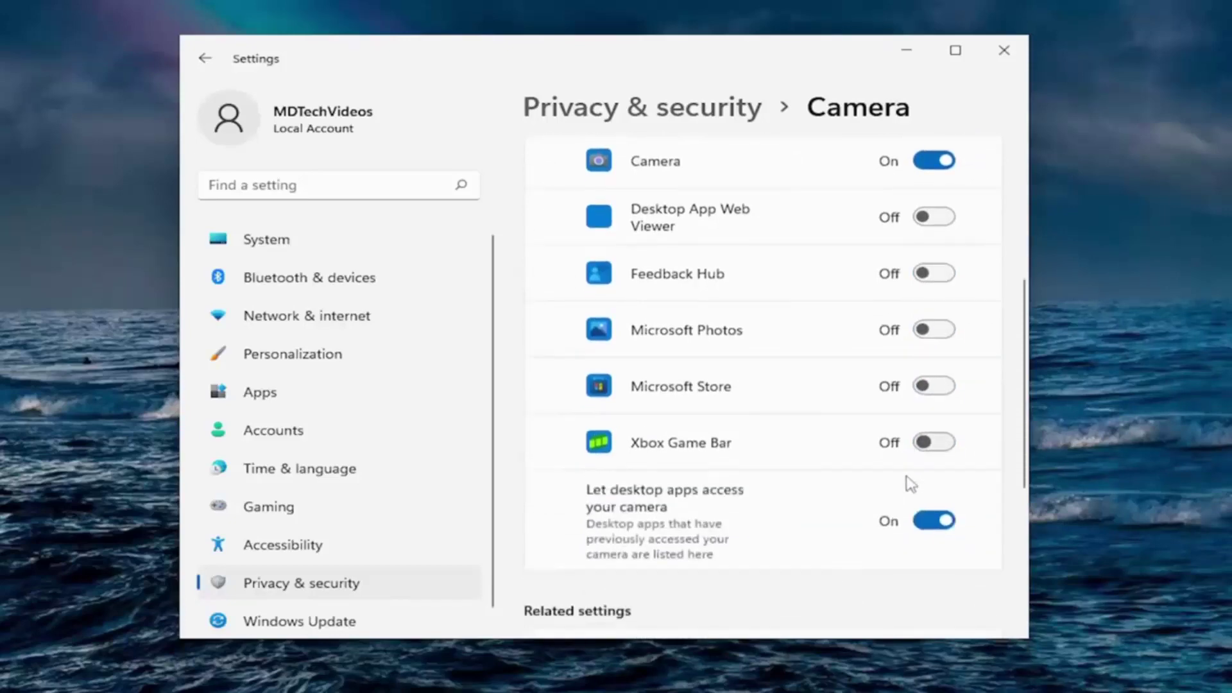
click(933, 521)
scroll(898, 410, up, 3)
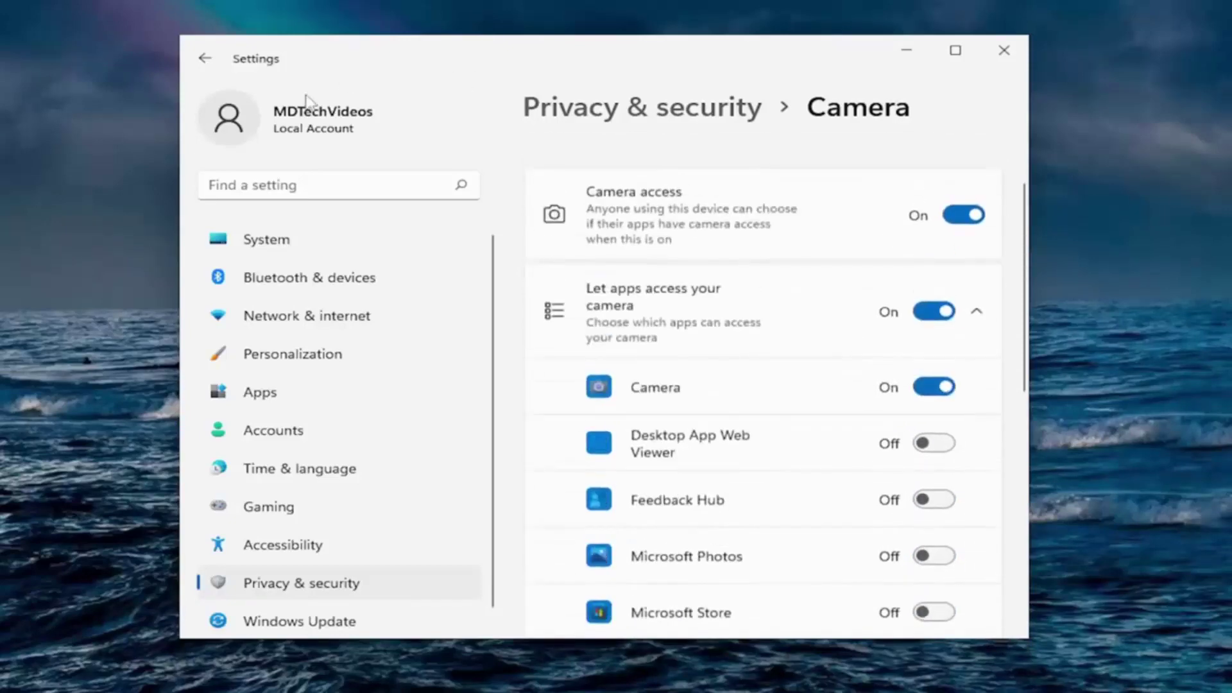
scroll(852, 275, up, 1)
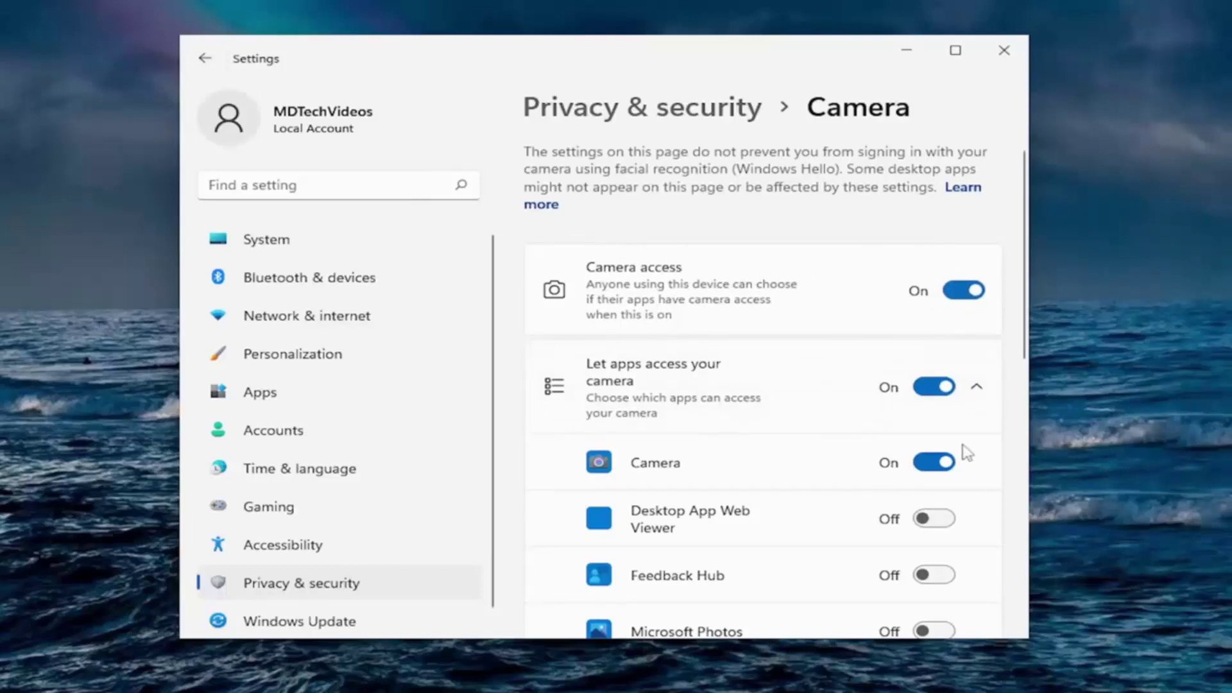
Turn Microphone access Off for the device under Privacy & security.
click(204, 58)
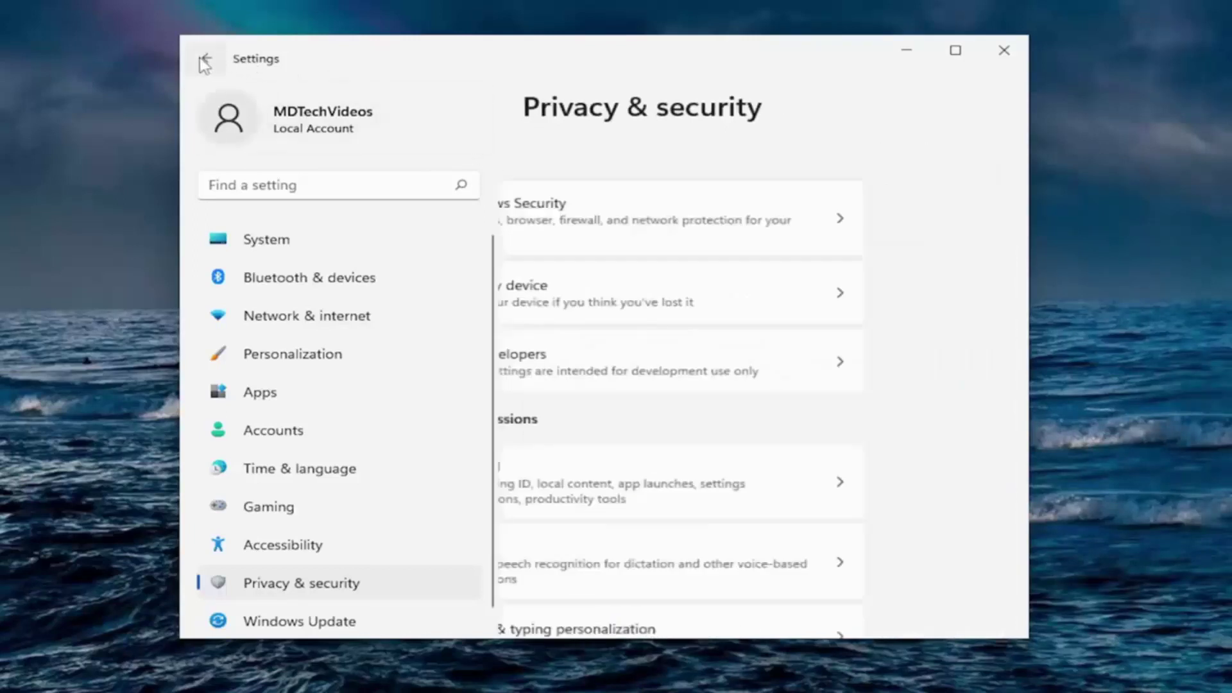
scroll(837, 418, down, 3)
scroll(837, 418, down, 2)
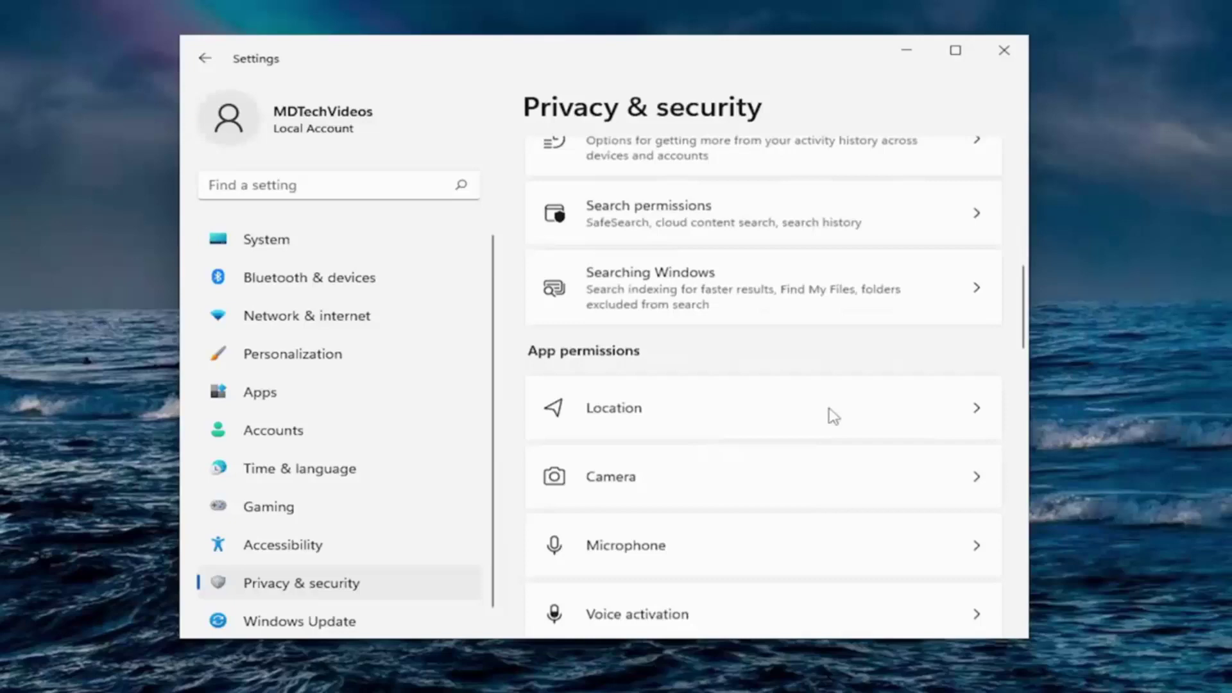
scroll(833, 416, down, 3)
click(637, 372)
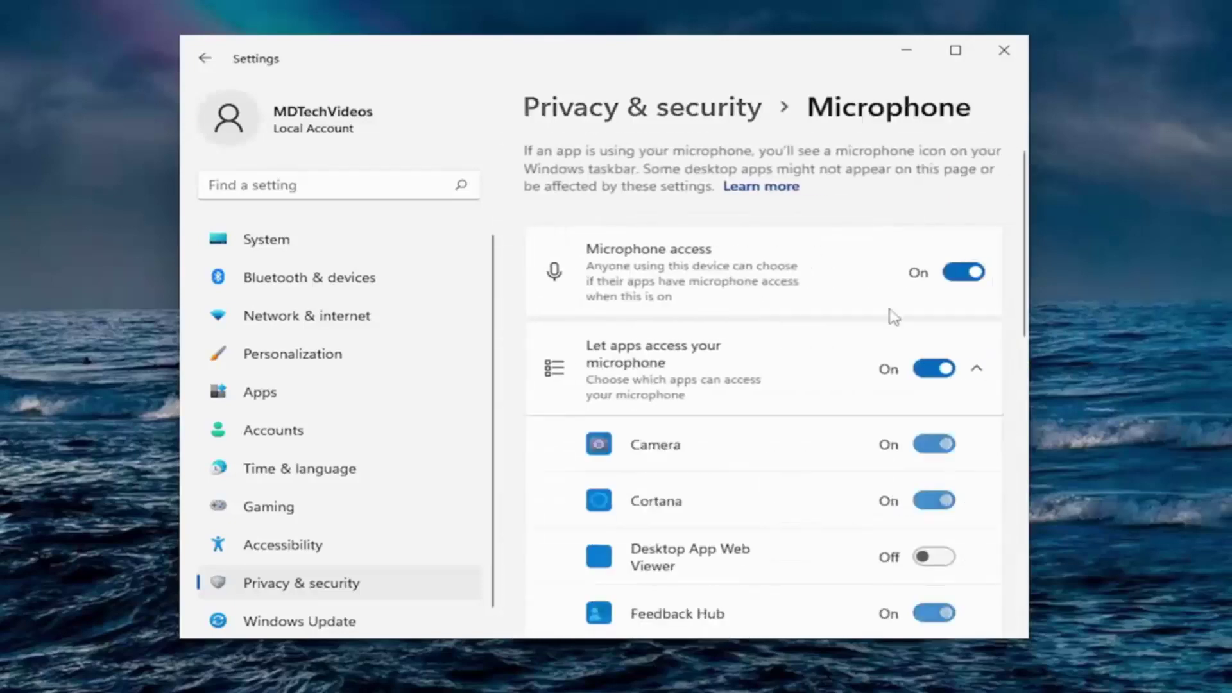
click(962, 272)
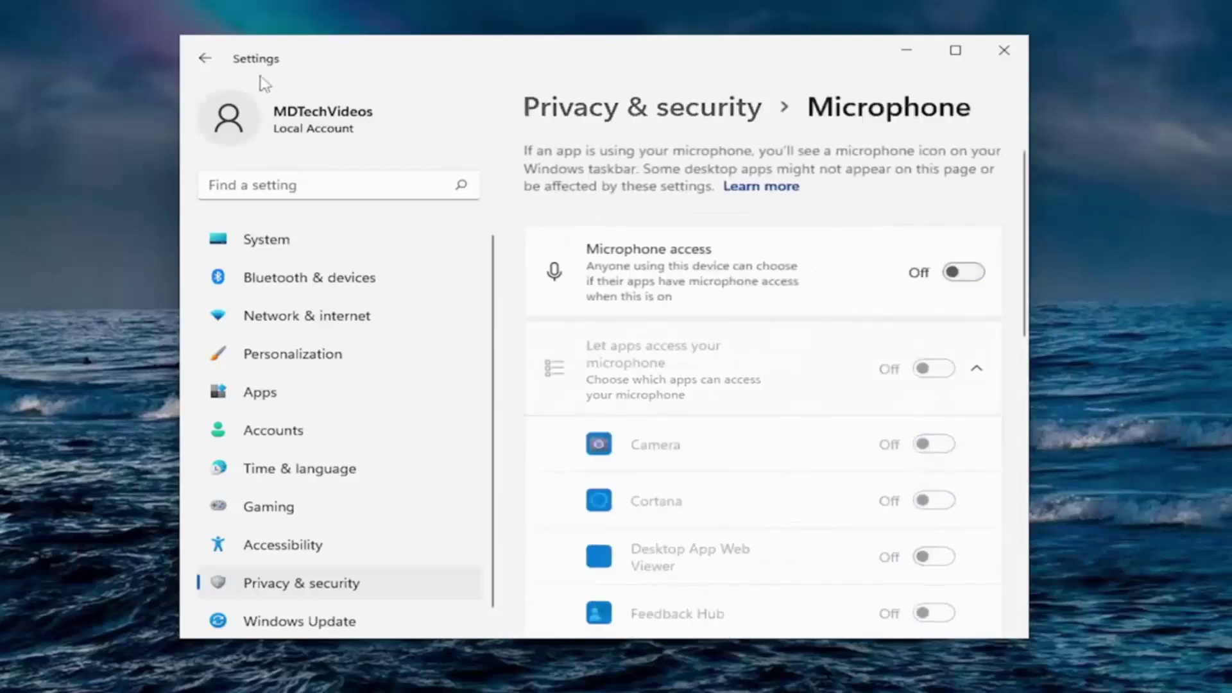
Turn Notification access Off for apps, then return to the Privacy & security overview.
click(205, 58)
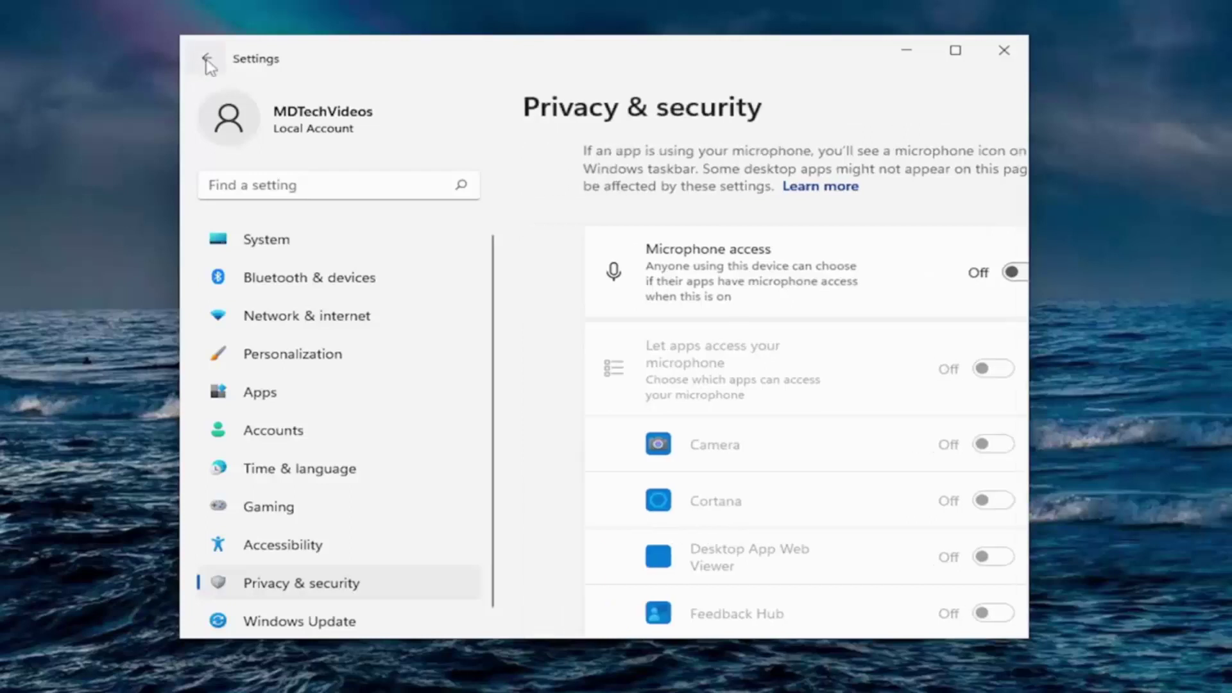
scroll(780, 363, down, 10)
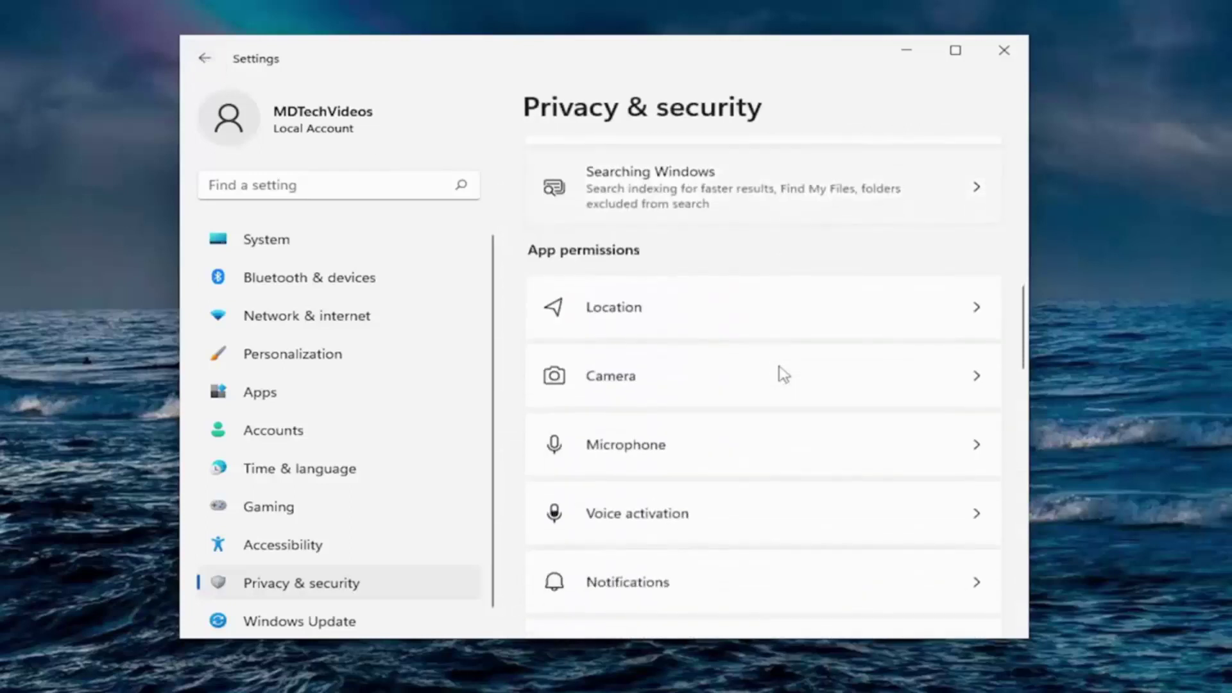
scroll(780, 376, down, 4)
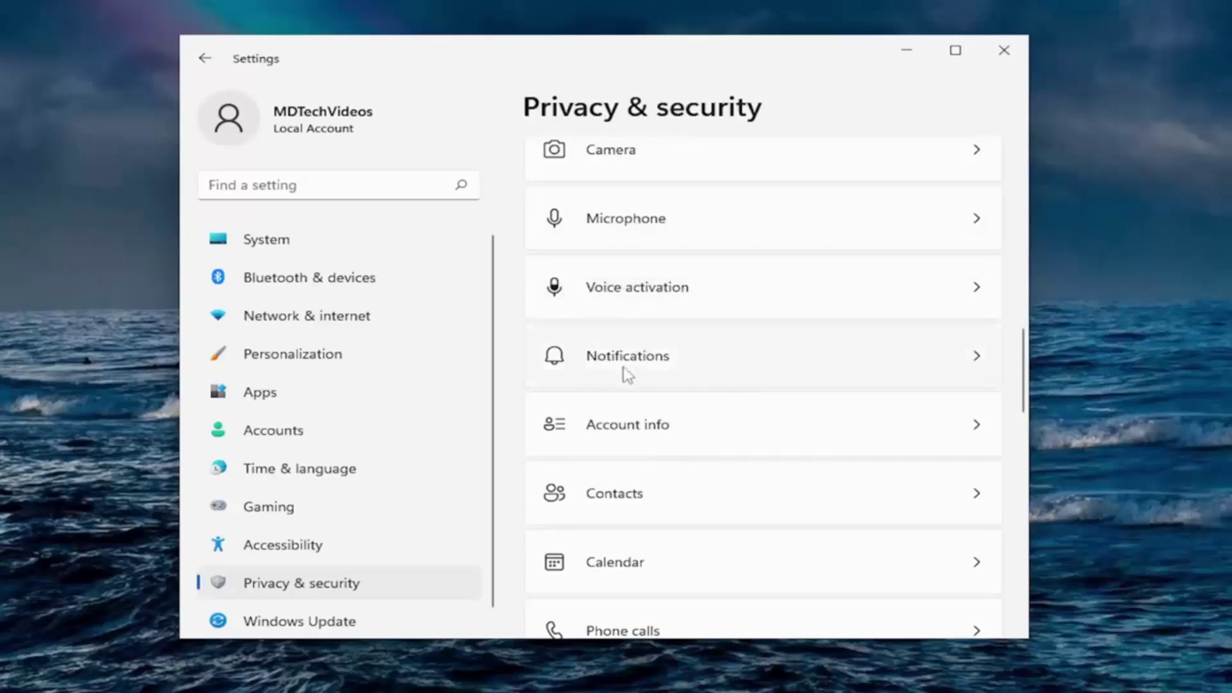
click(706, 372)
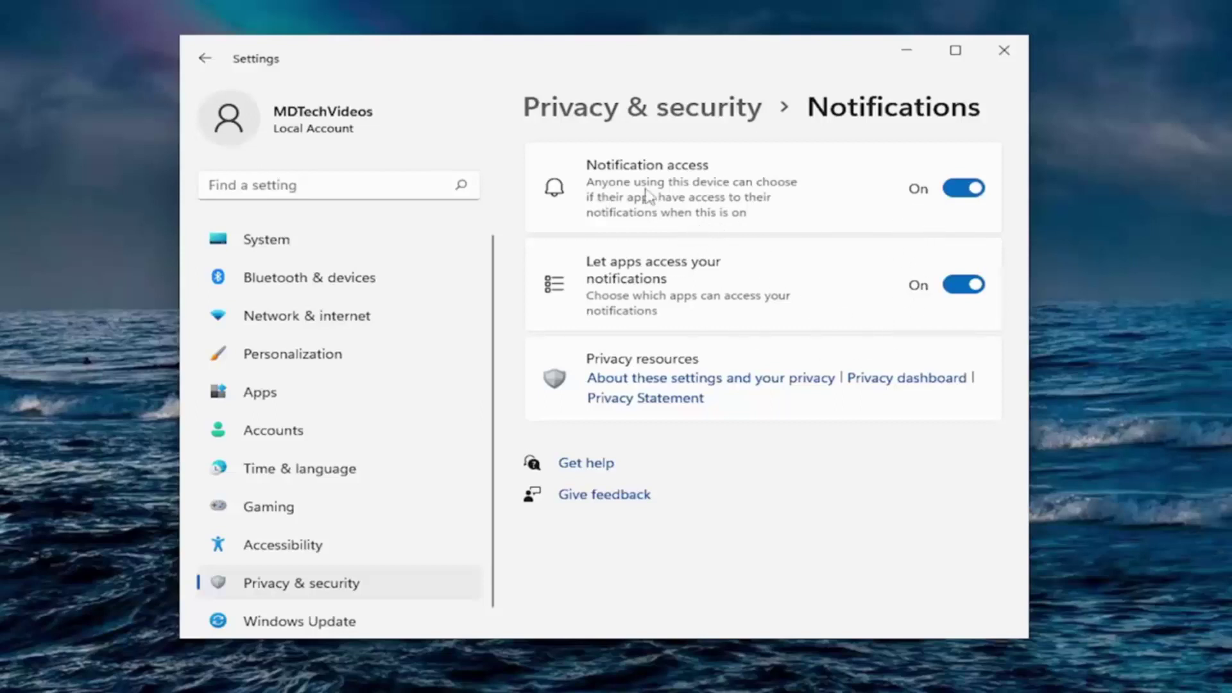
click(974, 189)
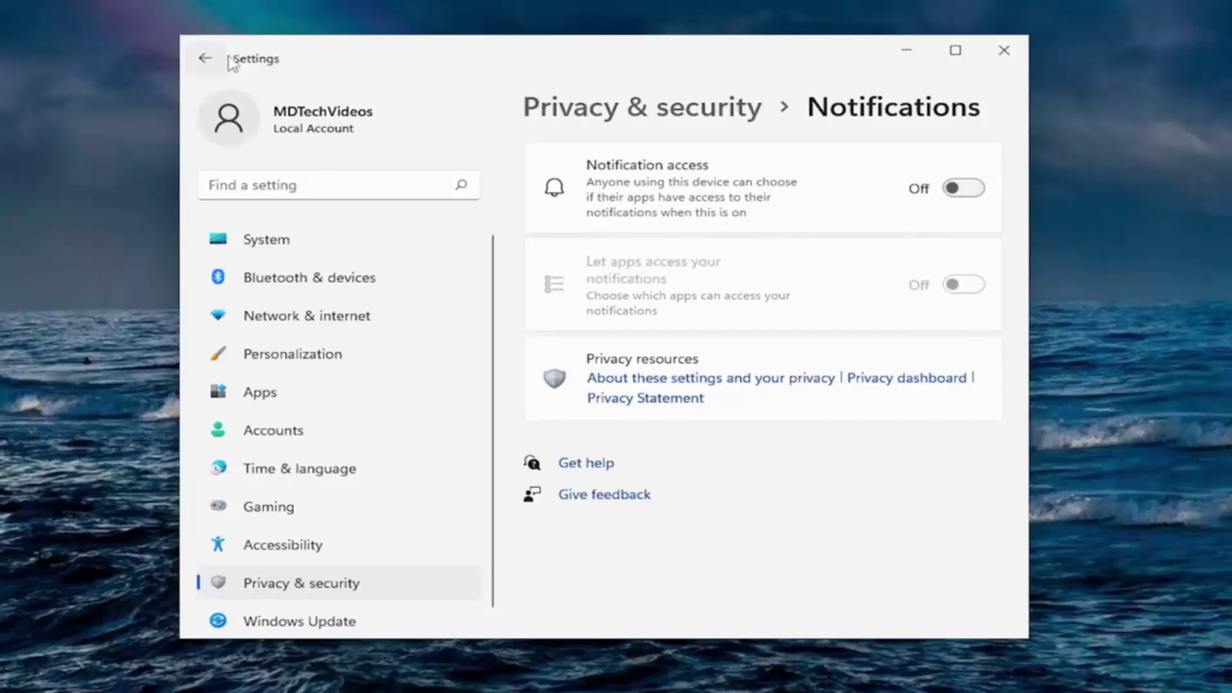
click(206, 58)
Switch Account info access Off, then go back to the app permissions list.
scroll(706, 369, down, 7)
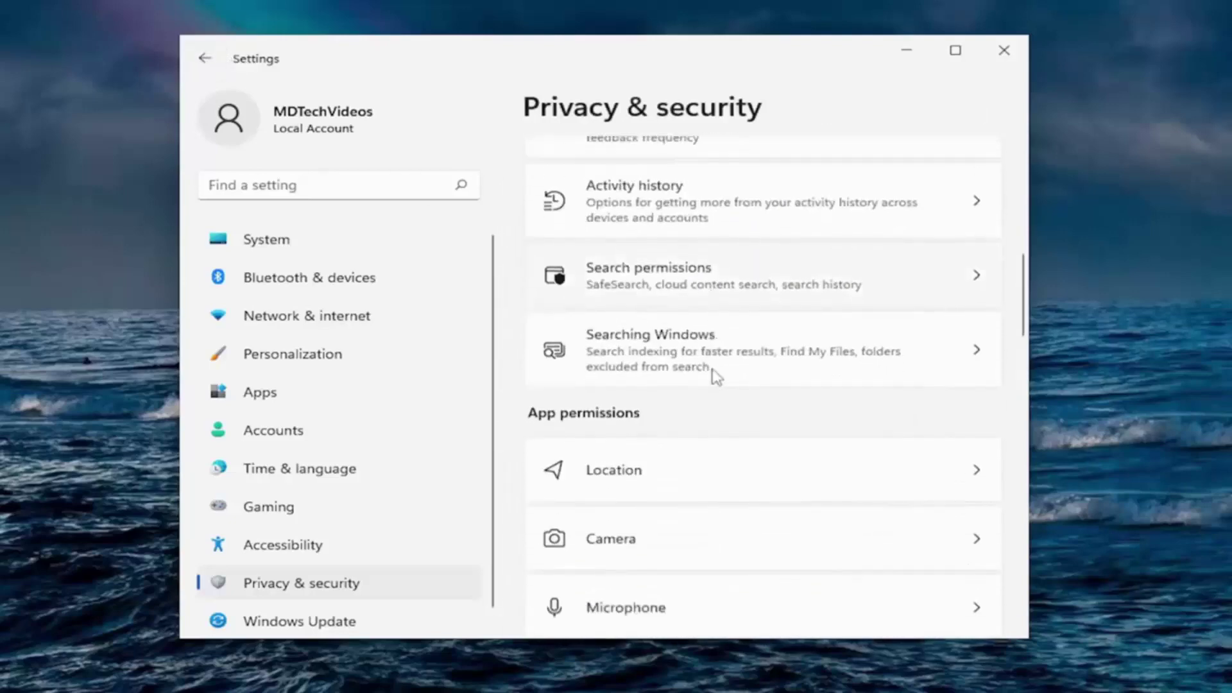
scroll(706, 366, down, 5)
click(668, 429)
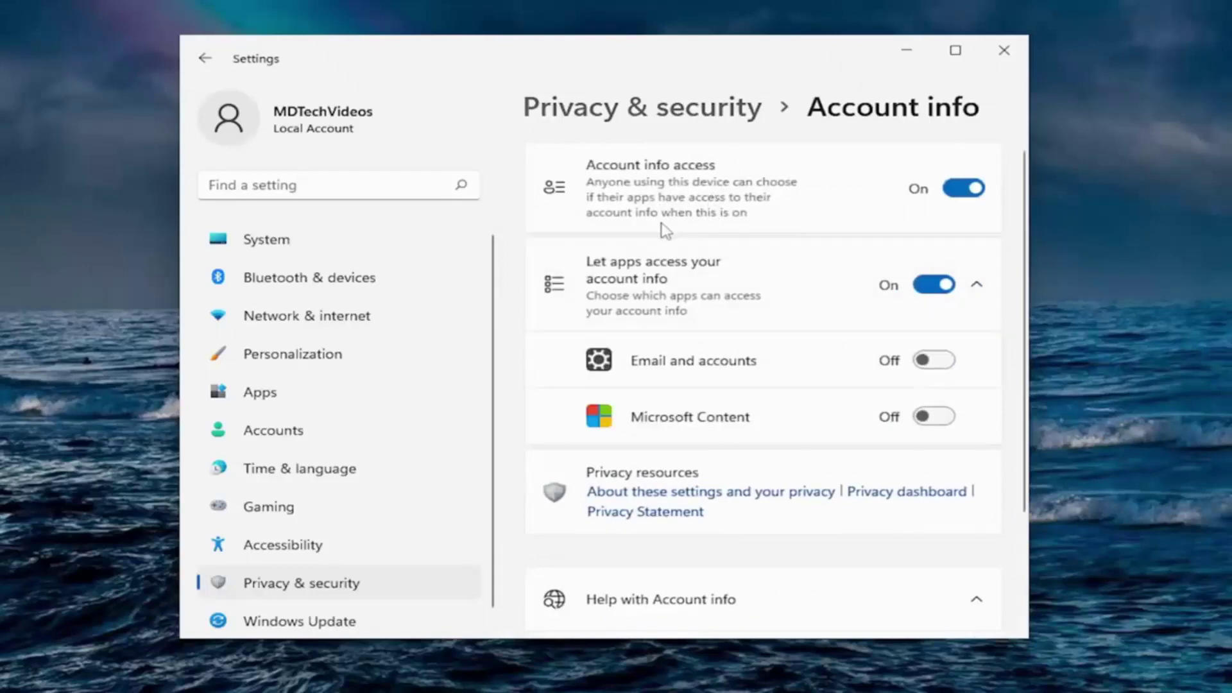
click(960, 192)
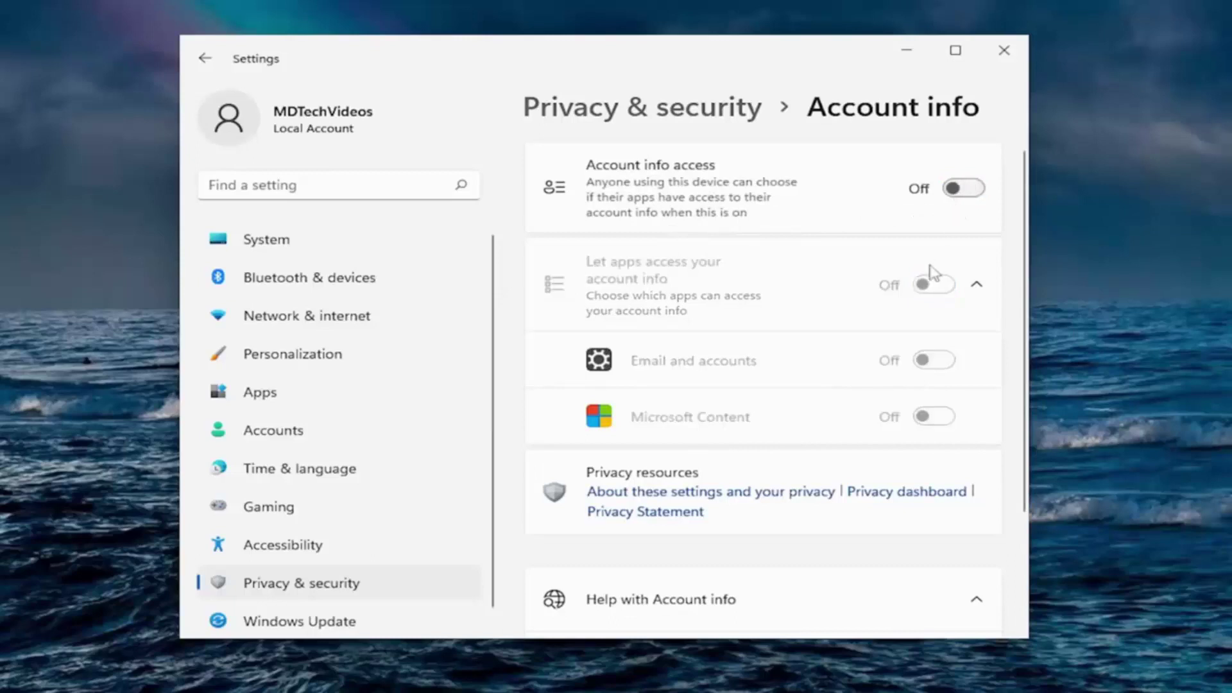
click(206, 59)
scroll(759, 399, down, 10)
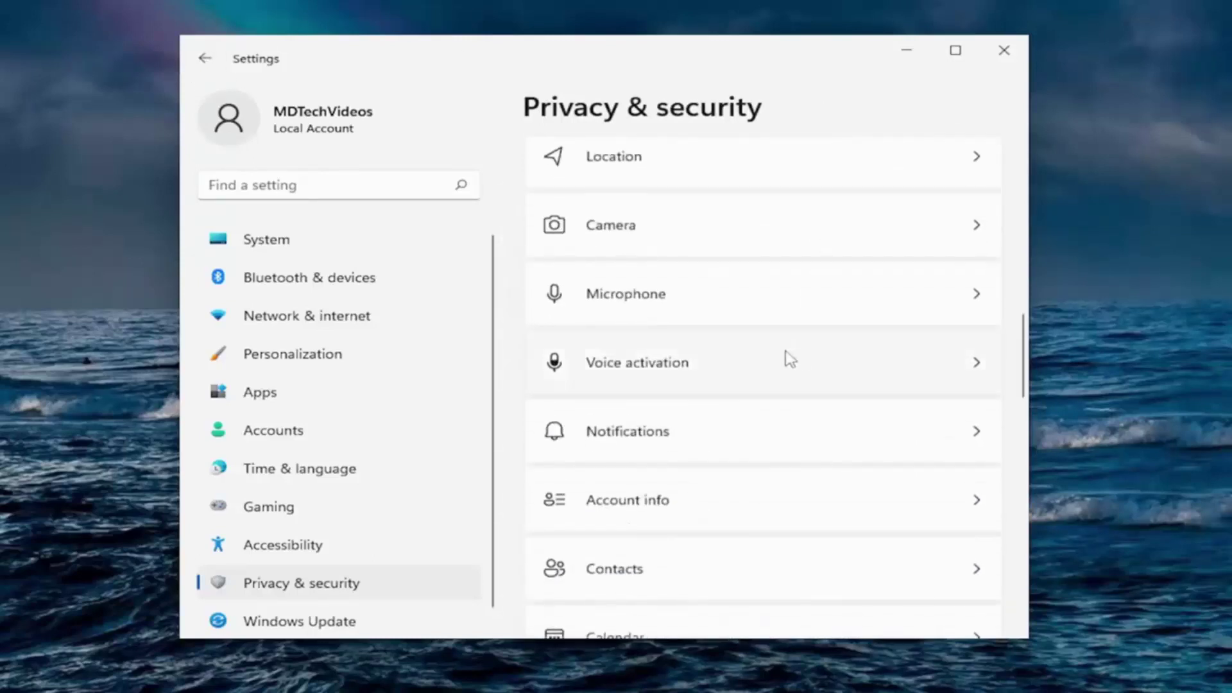
scroll(790, 359, down, 2)
scroll(771, 362, down, 2)
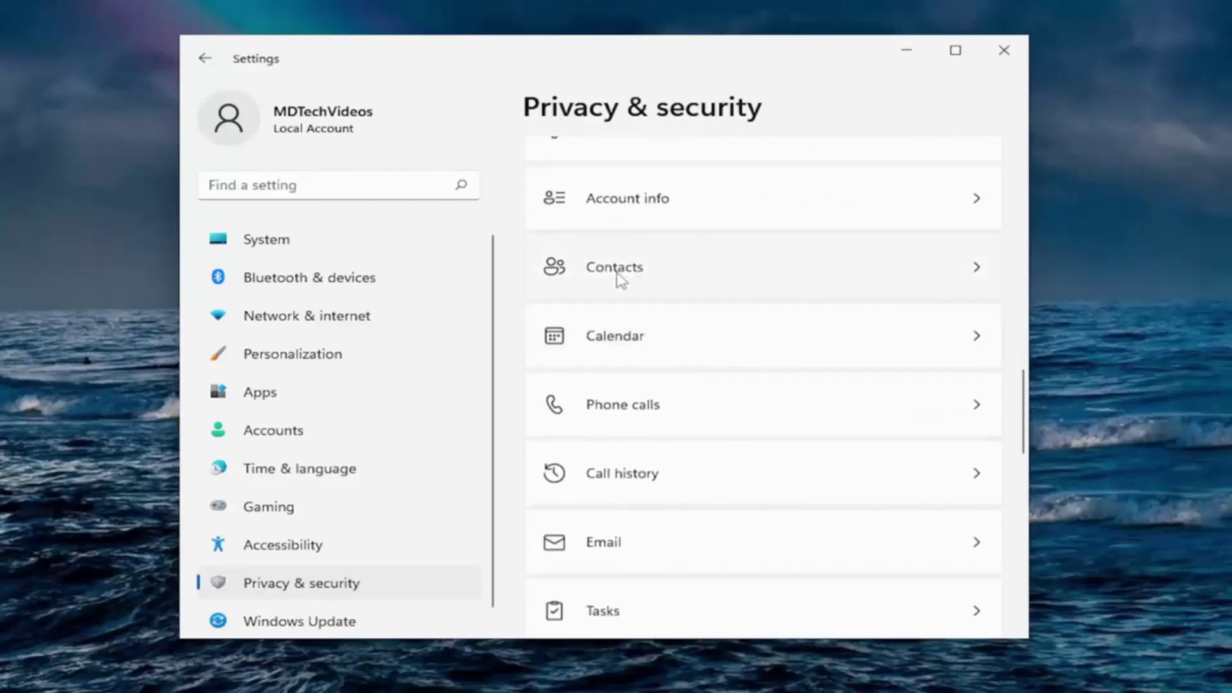
Turn Contacts access and Calendar access Off for apps.
click(659, 273)
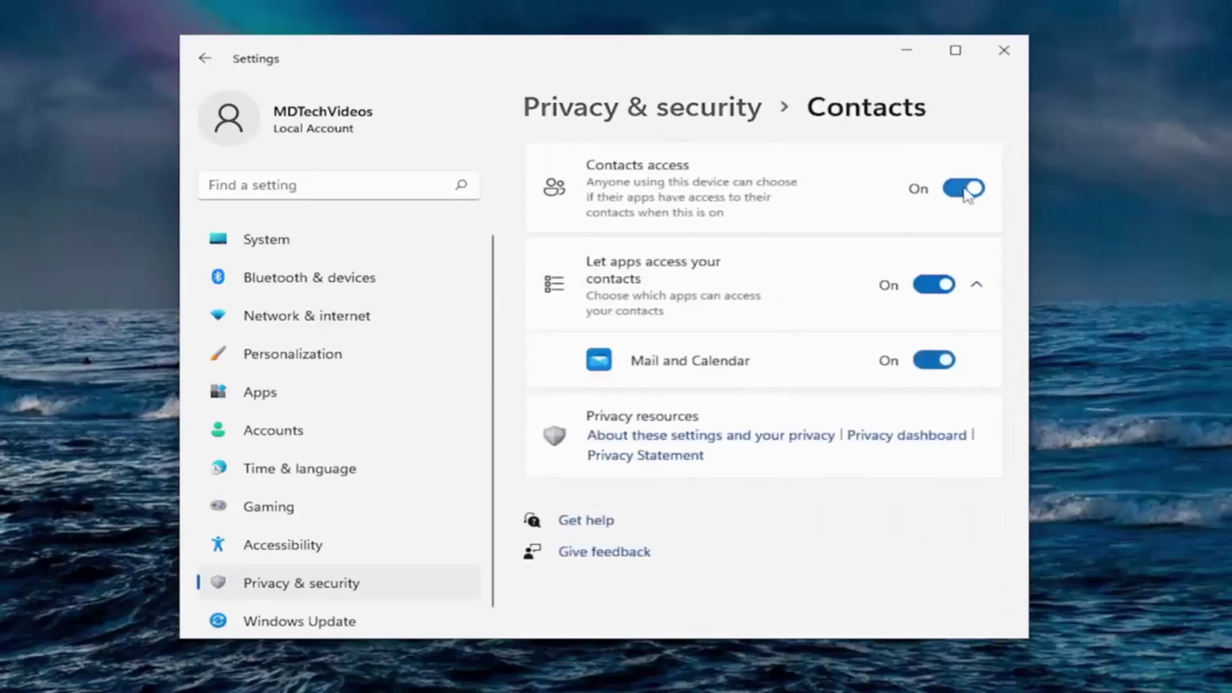
click(944, 191)
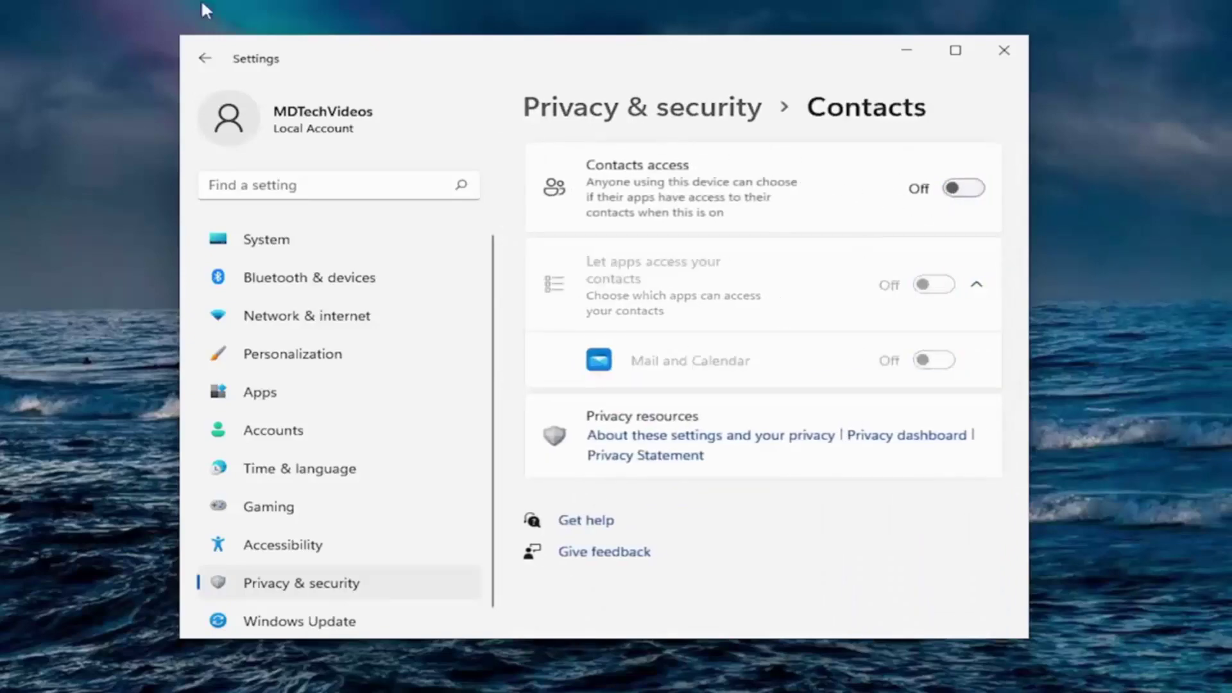
click(205, 58)
scroll(687, 424, down, 10)
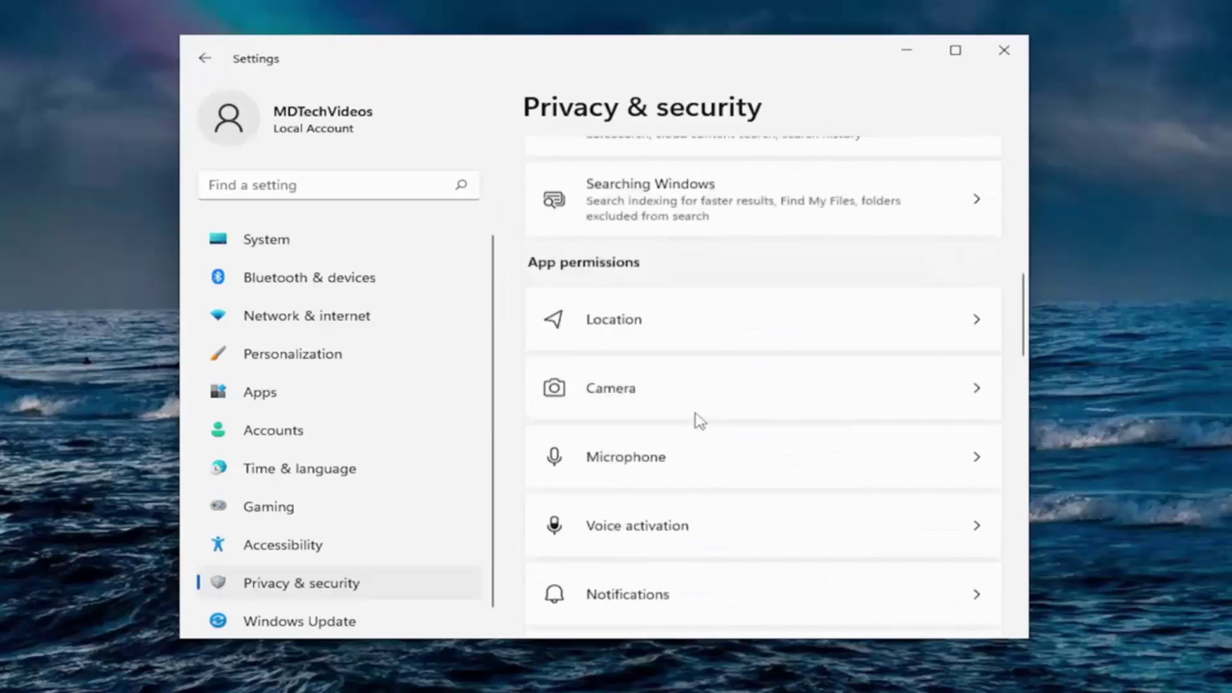
scroll(696, 417, down, 6)
click(646, 408)
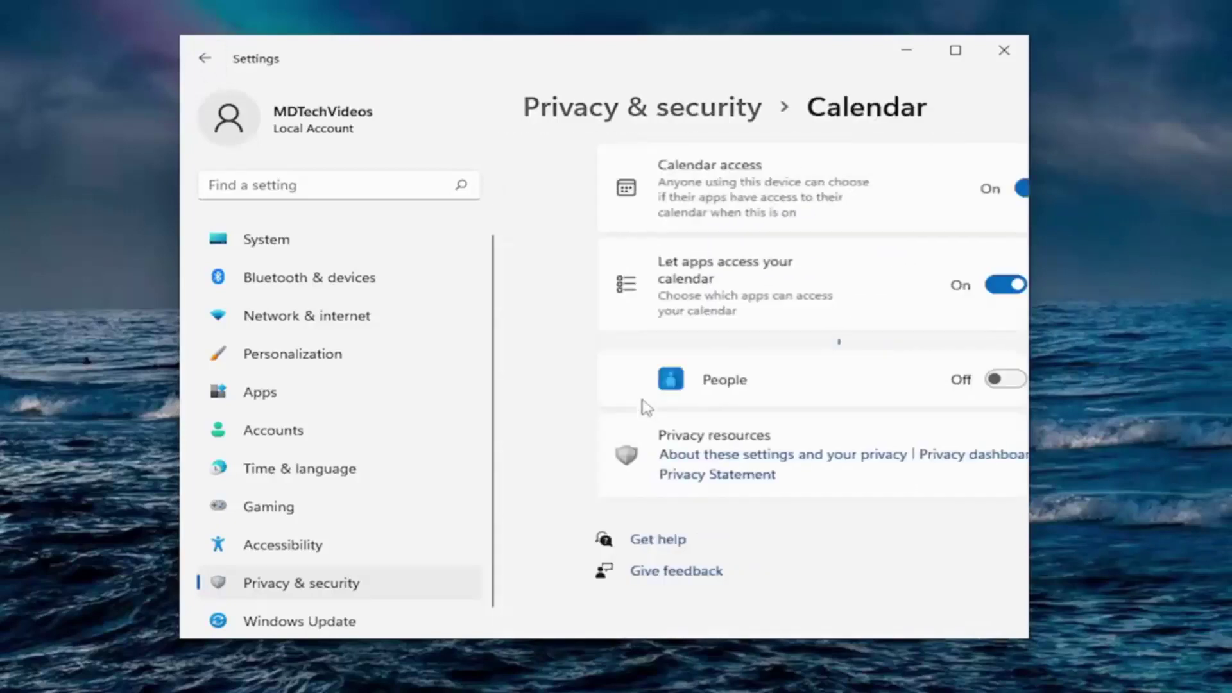
click(962, 189)
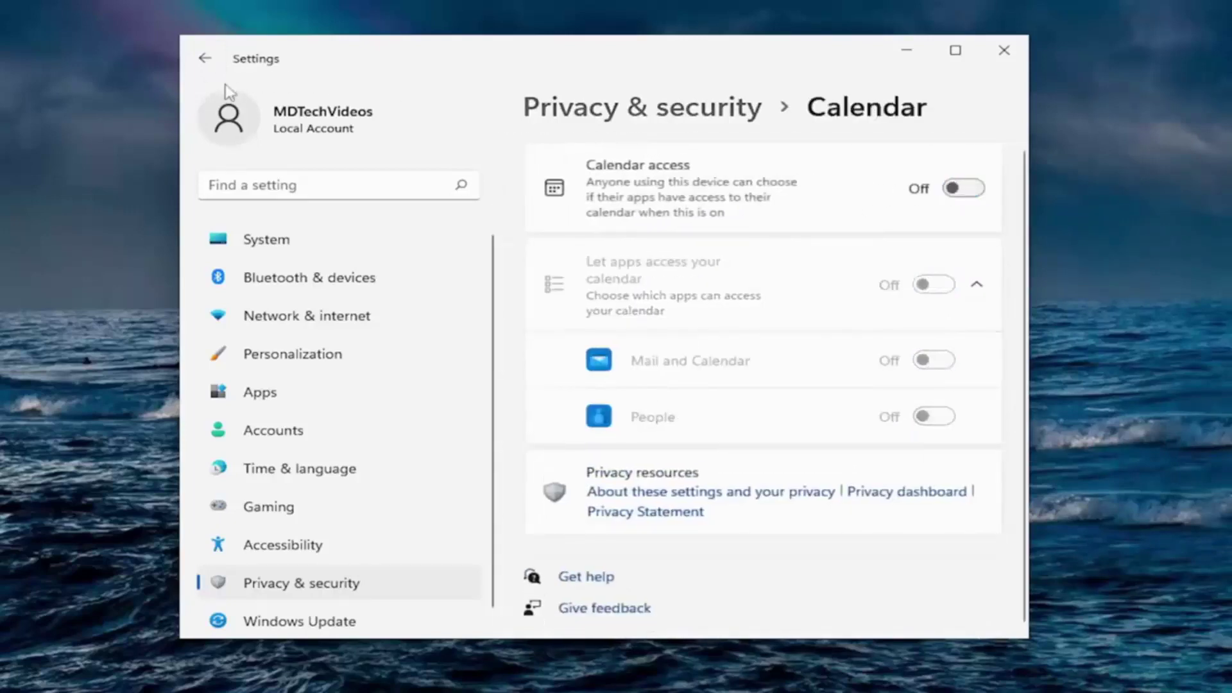
click(202, 59)
Turn Call history access Off for apps.
scroll(778, 443, down, 10)
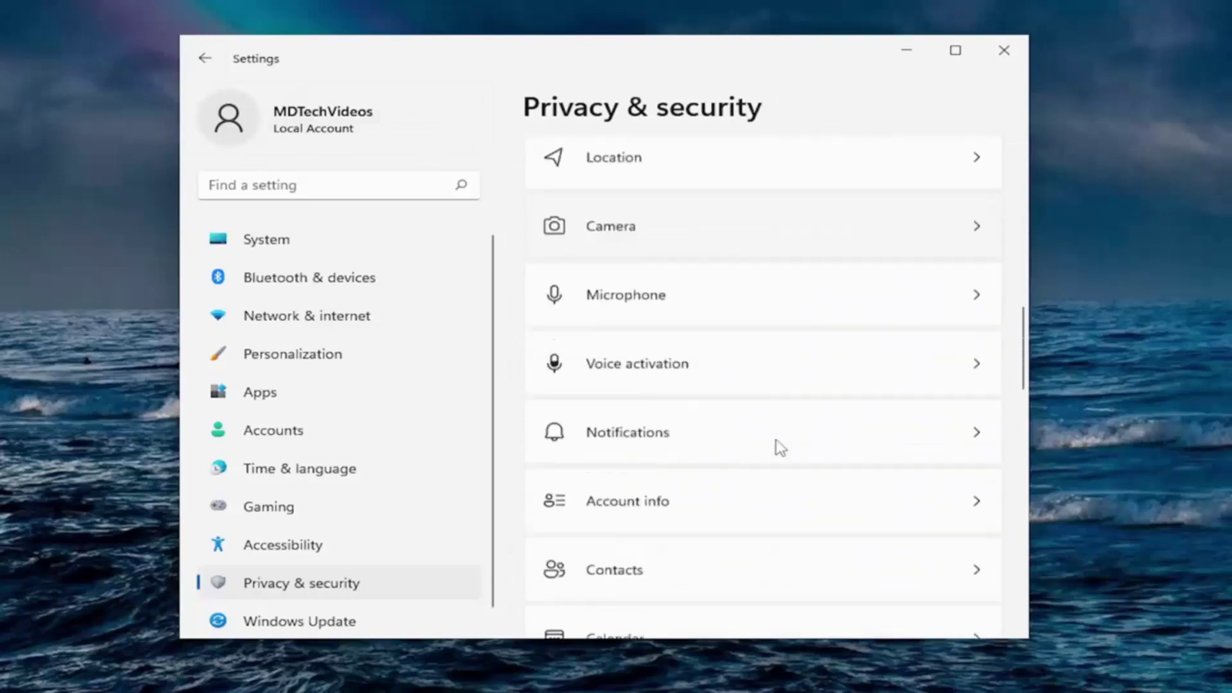
scroll(770, 445, down, 5)
scroll(603, 430, down, 1)
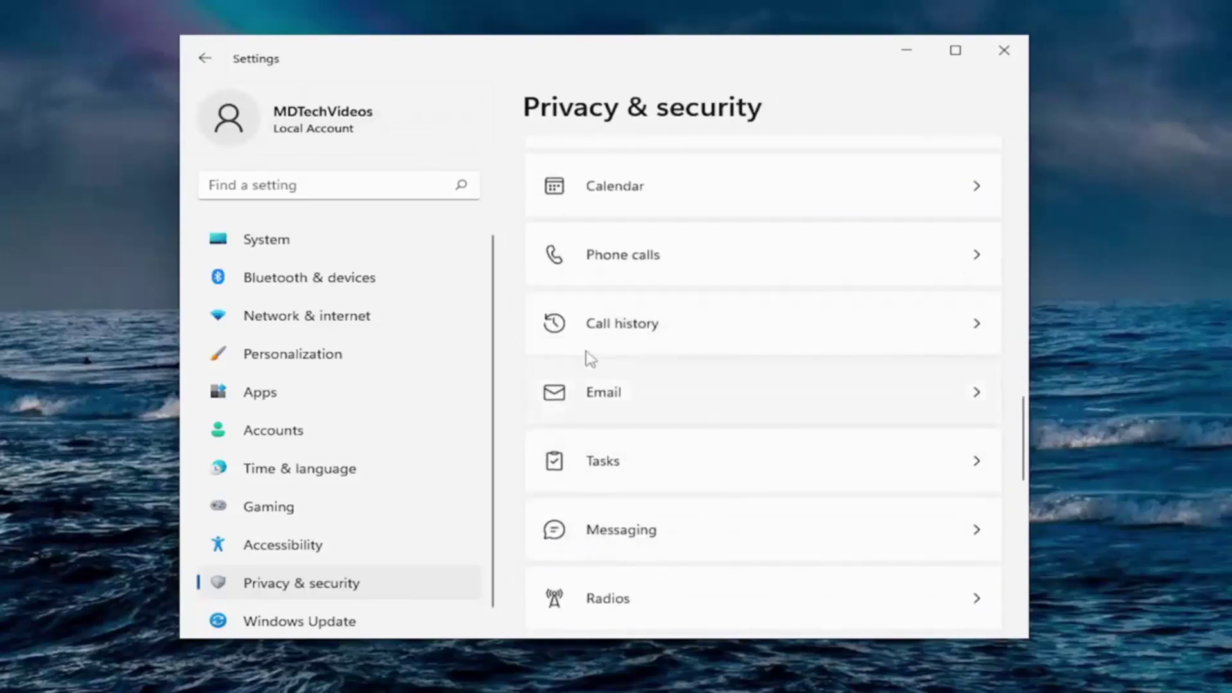
click(585, 327)
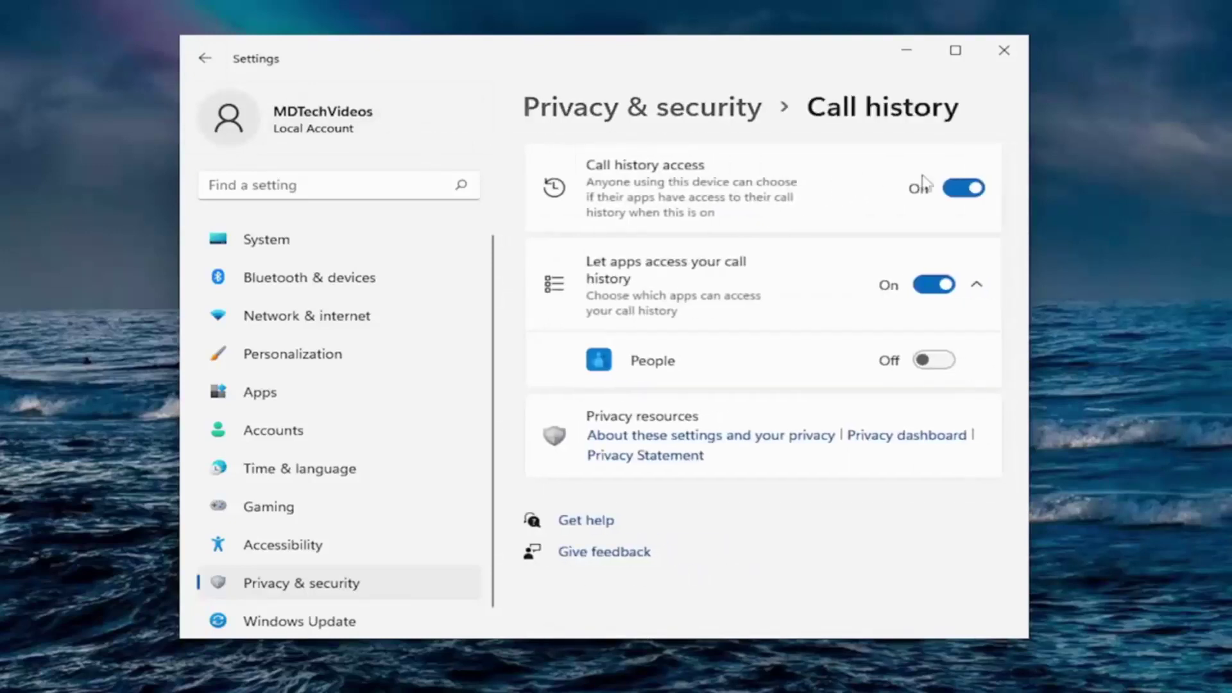
click(956, 188)
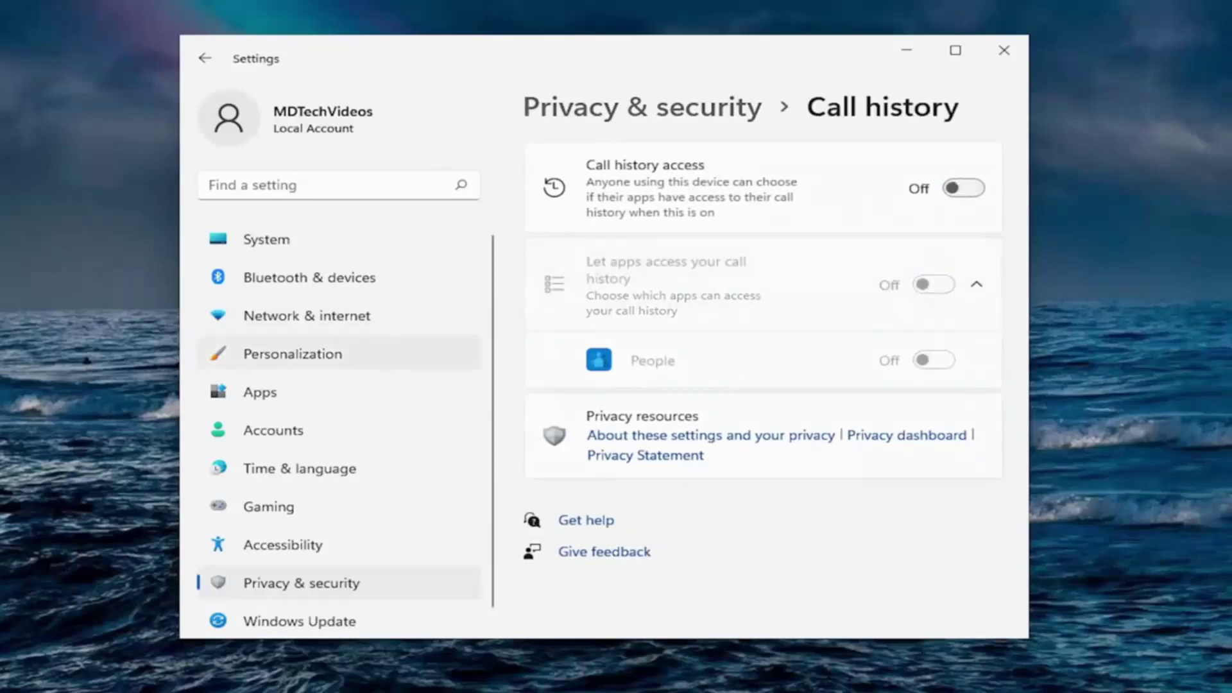
click(205, 59)
scroll(802, 398, down, 5)
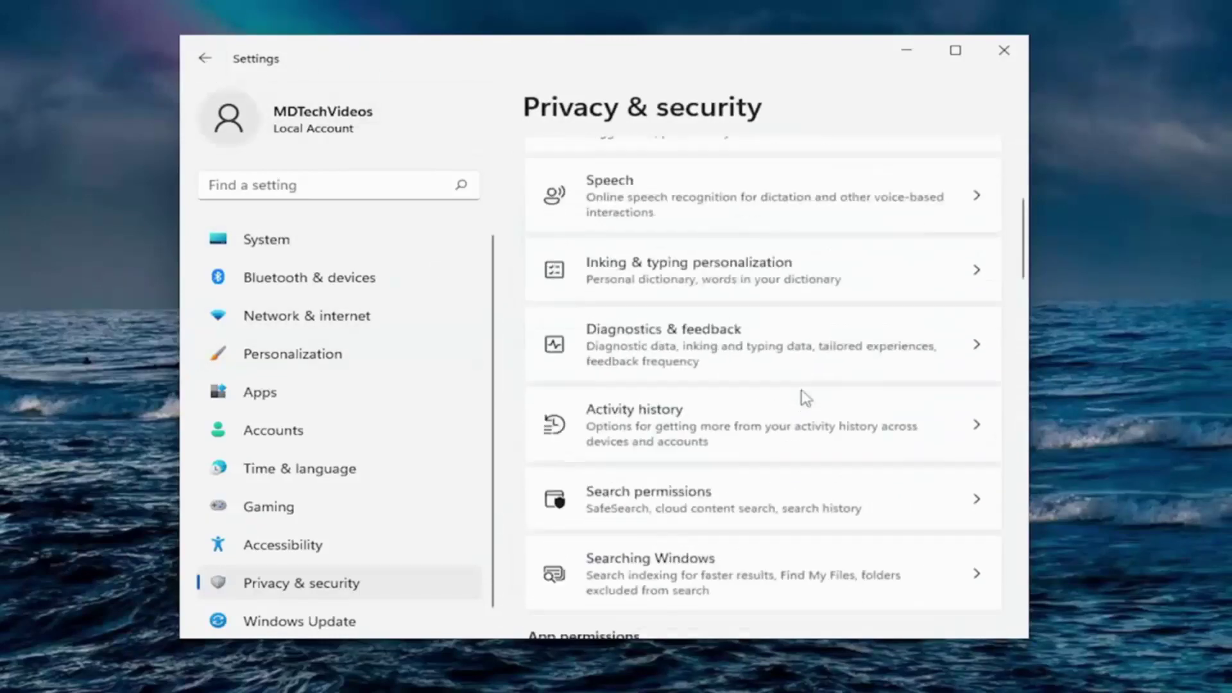
scroll(806, 398, down, 10)
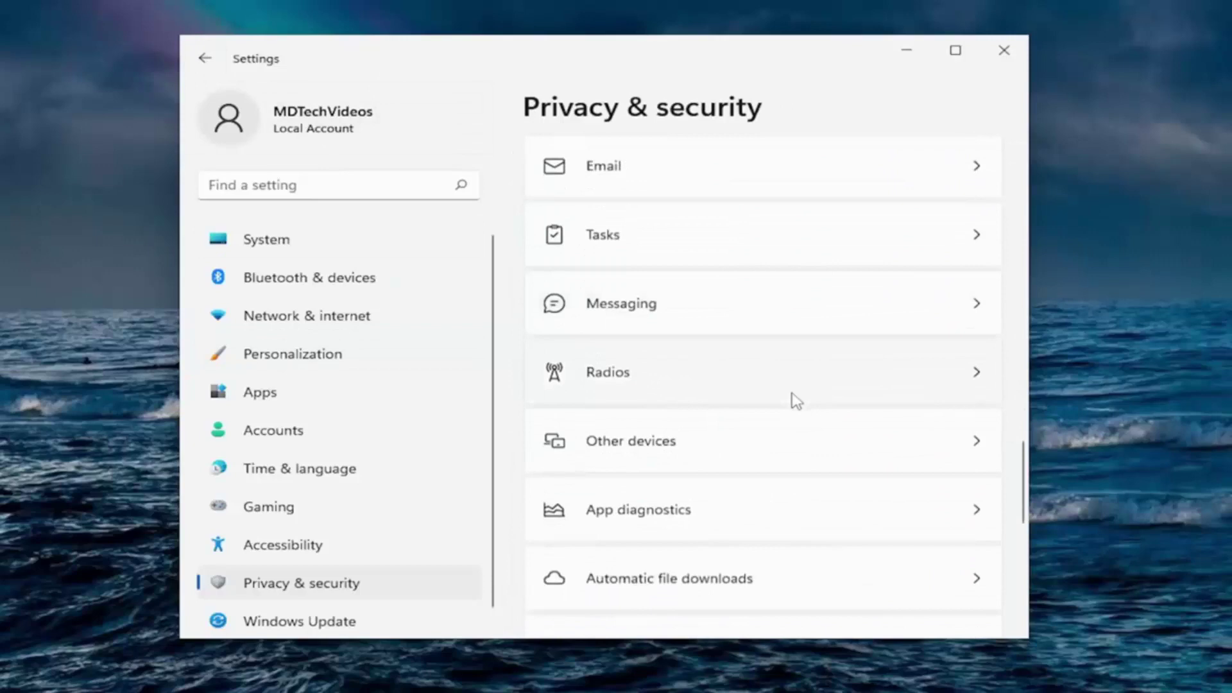
scroll(796, 402, down, 10)
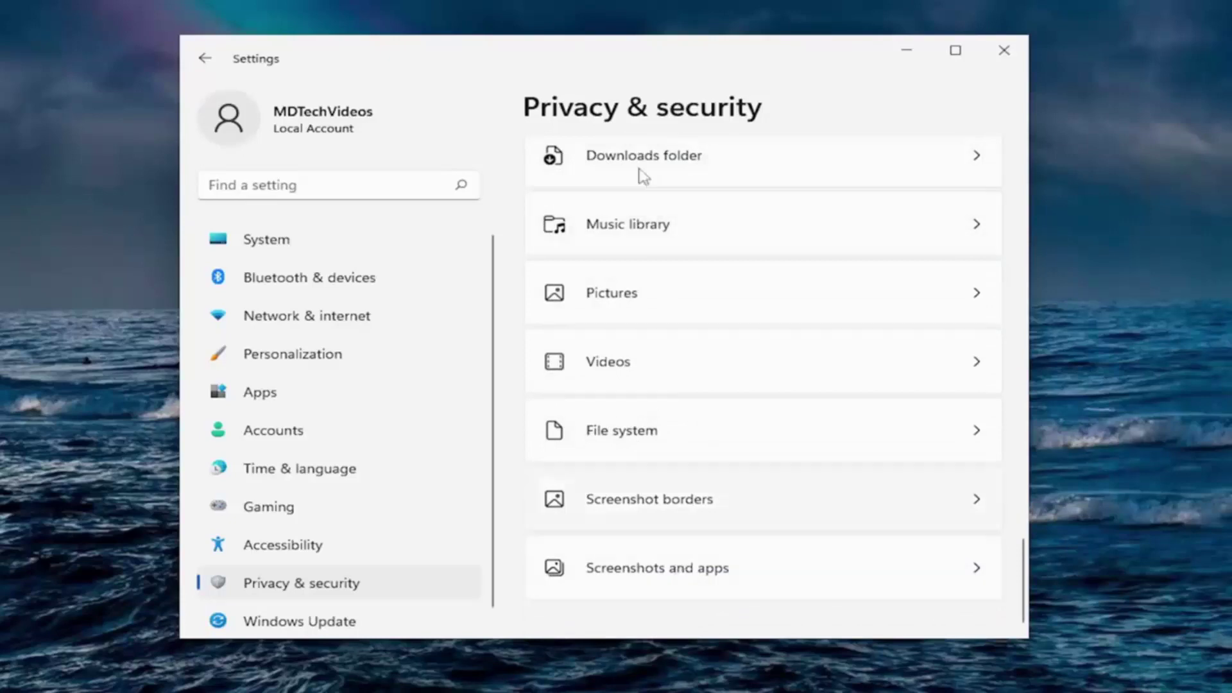
scroll(668, 490, up, 5)
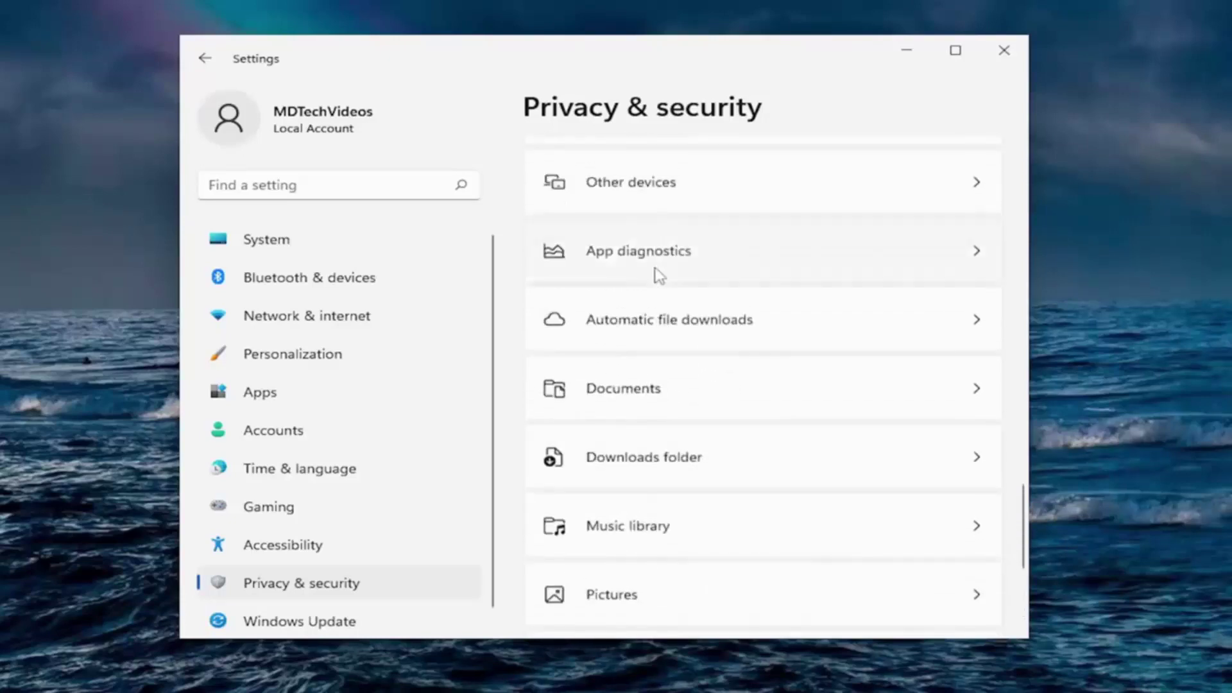
scroll(672, 414, up, 7)
scroll(757, 461, up, 6)
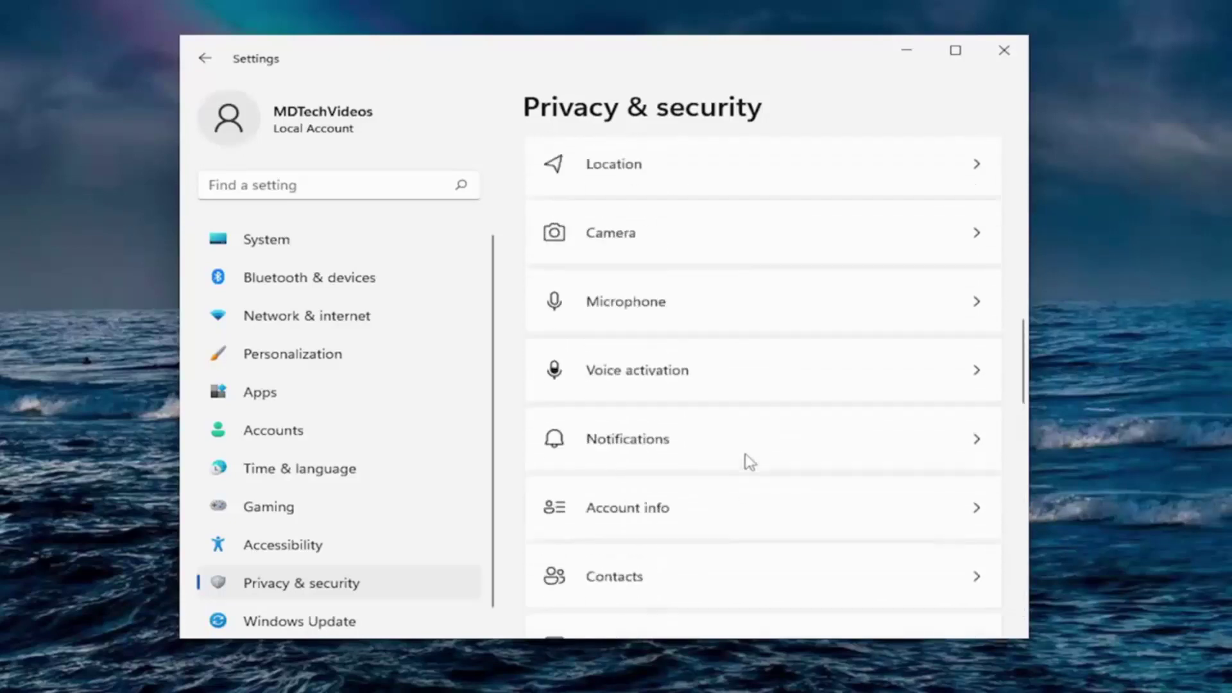
scroll(610, 269, up, 4)
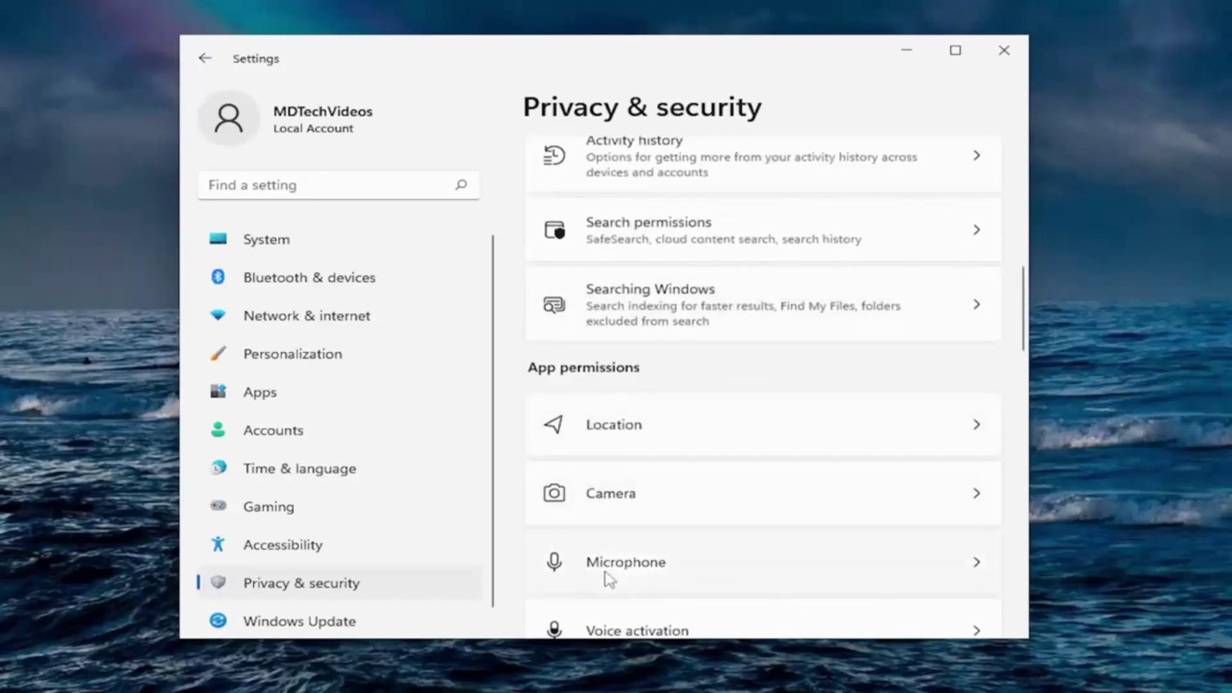
scroll(638, 421, up, 4)
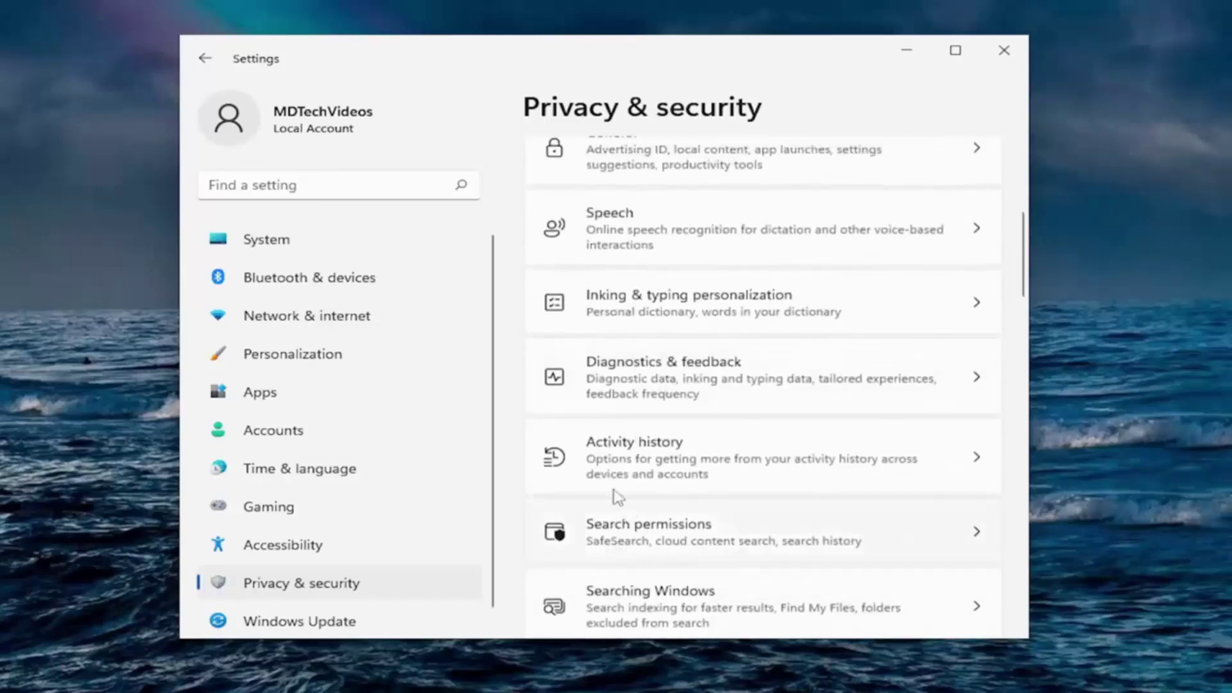
scroll(672, 411, up, 1)
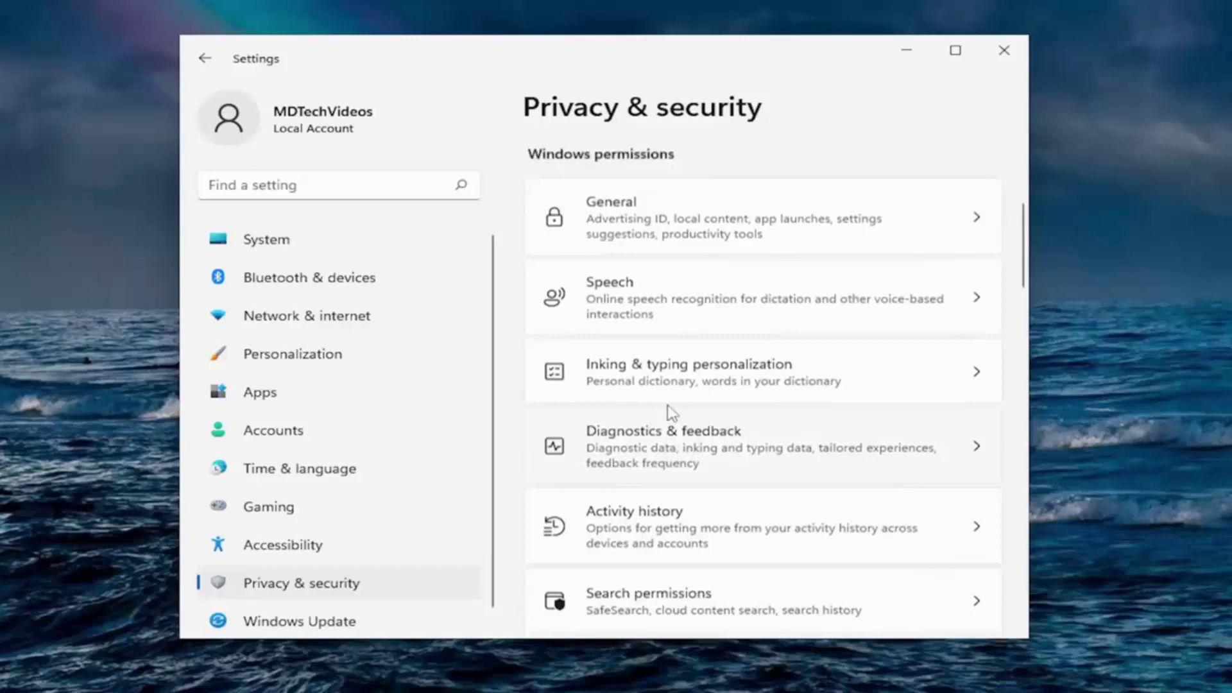
scroll(667, 412, up, 3)
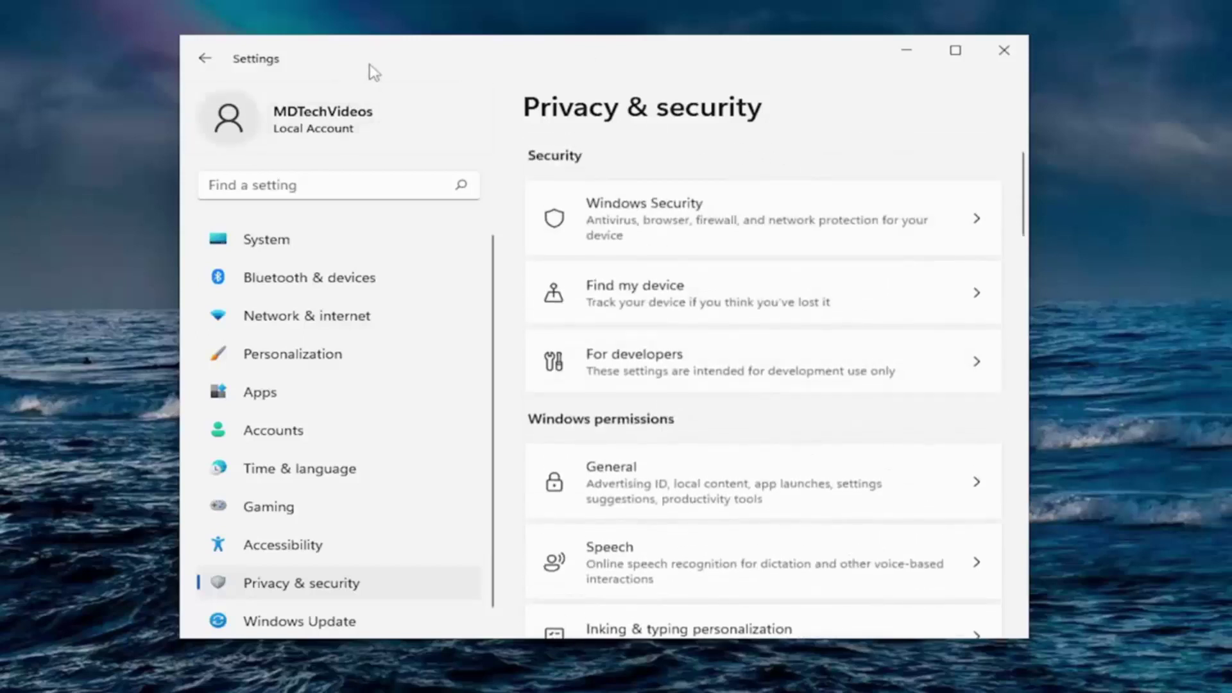
drag(372, 71, 399, 46)
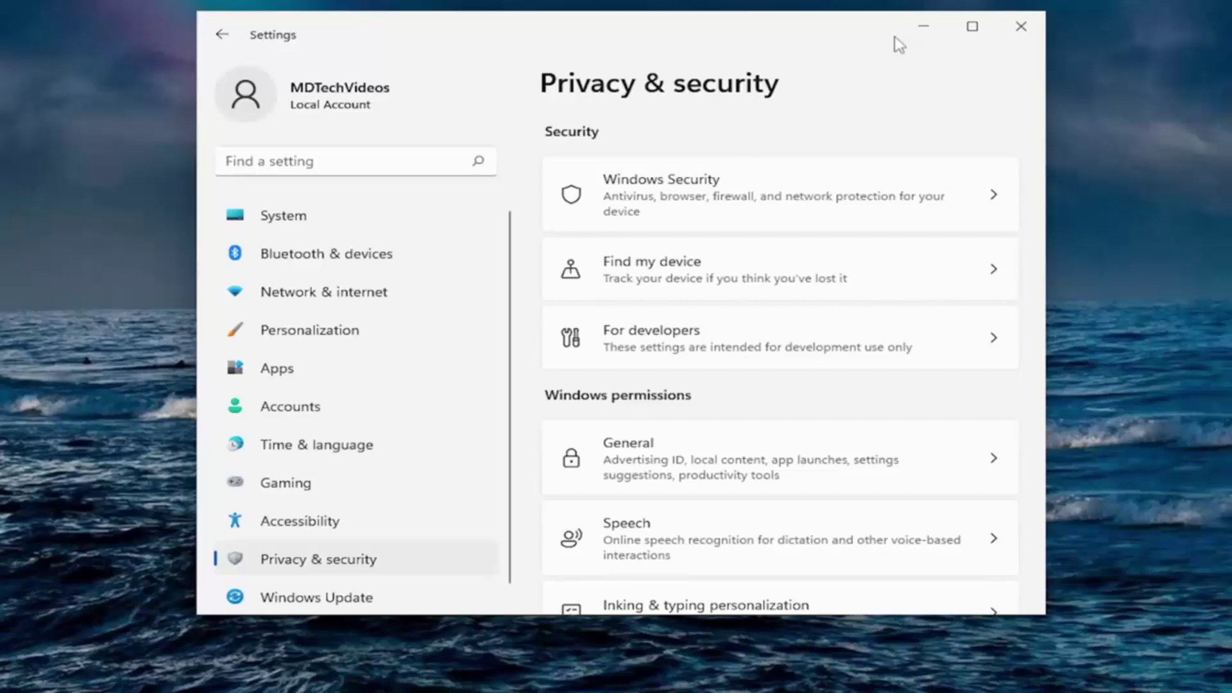
Close the Settings window to reveal the Windows 11 desktop.
click(1024, 25)
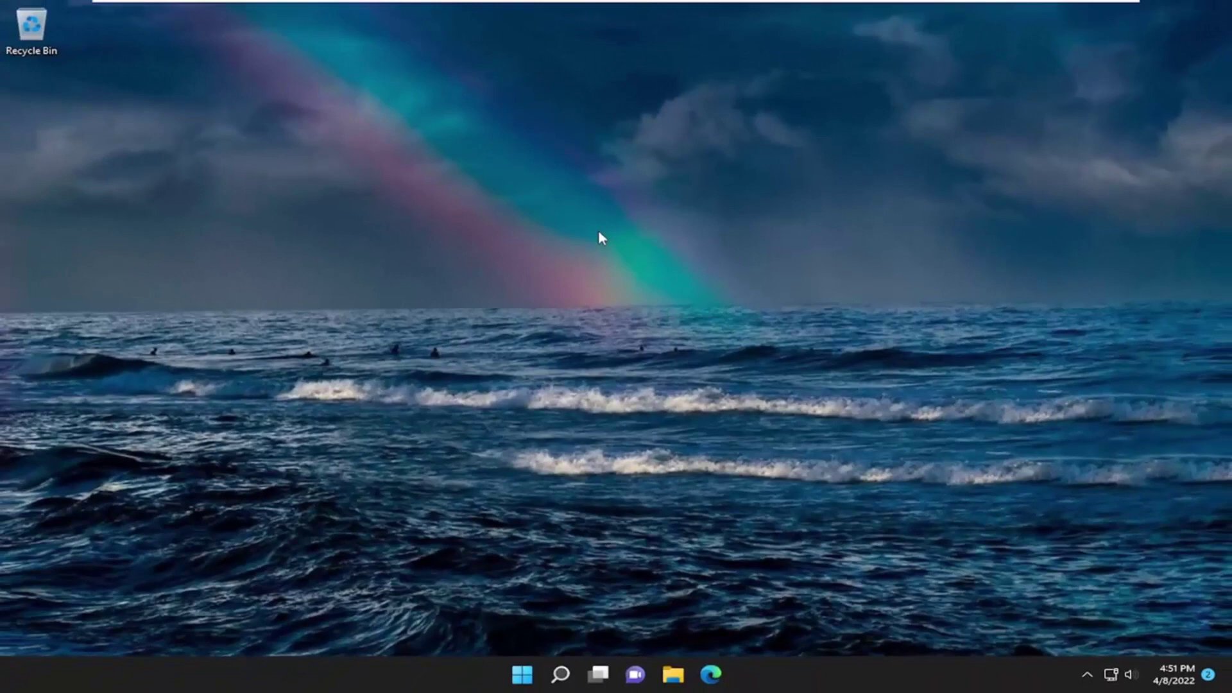